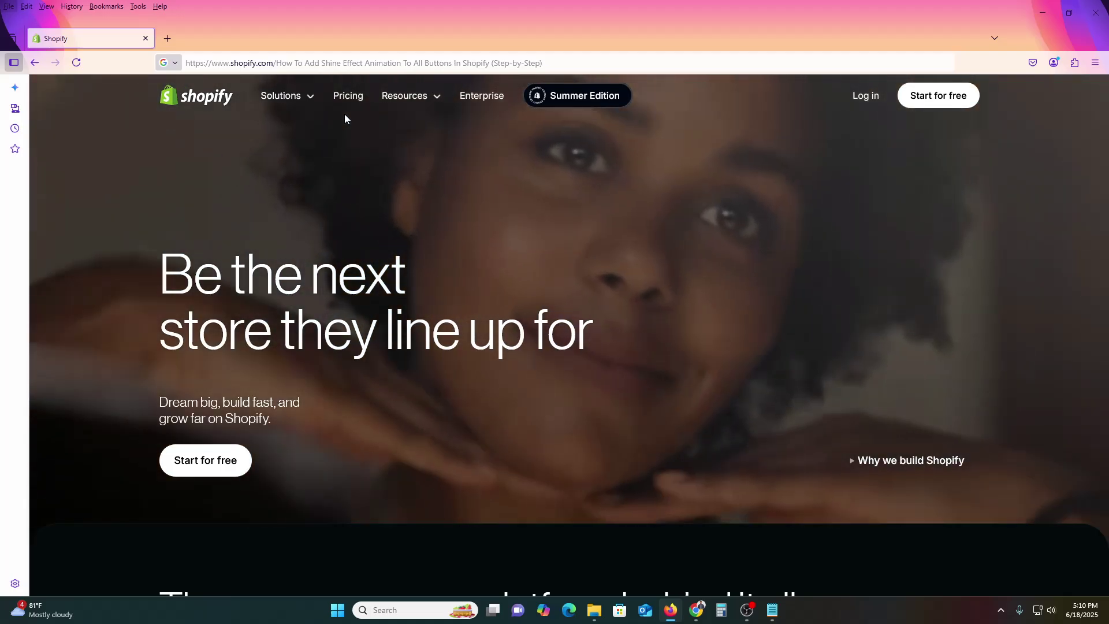
# Look over the Shopify home page and log in to the store admin
pyautogui.scroll(-10, 485, 278)
pyautogui.scroll(-5, 658, 335)
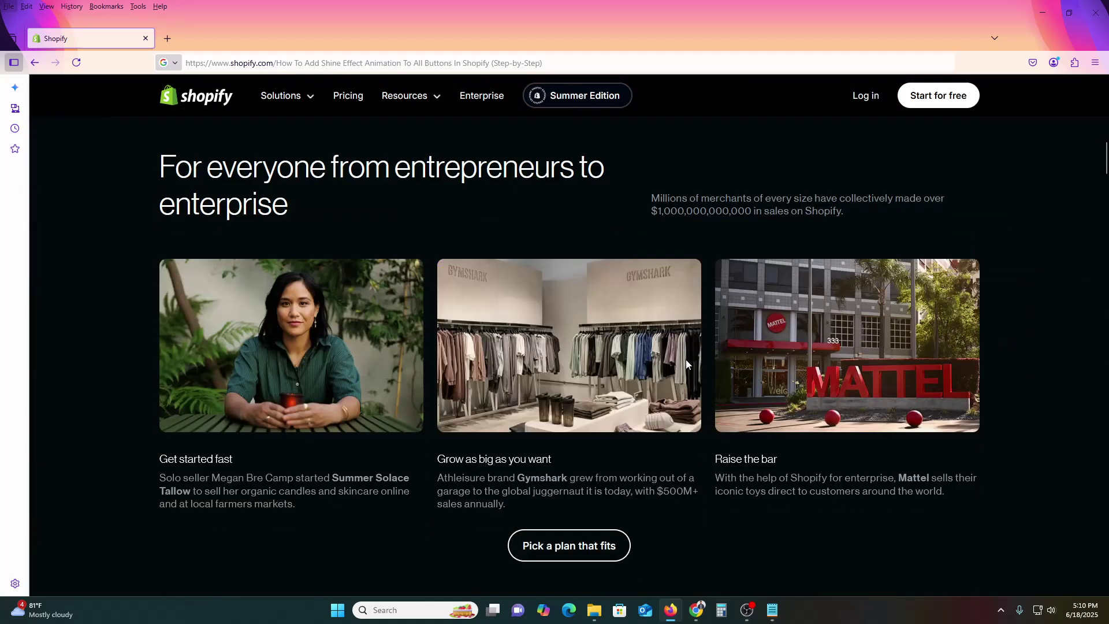
pyautogui.scroll(15, 685, 359)
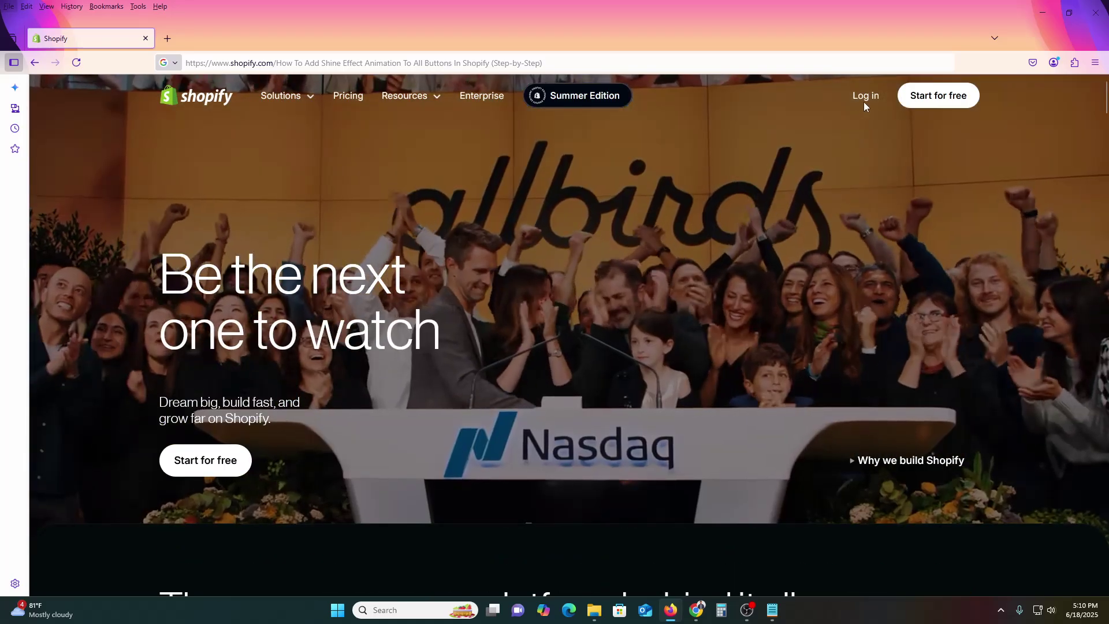
pyautogui.click(866, 101)
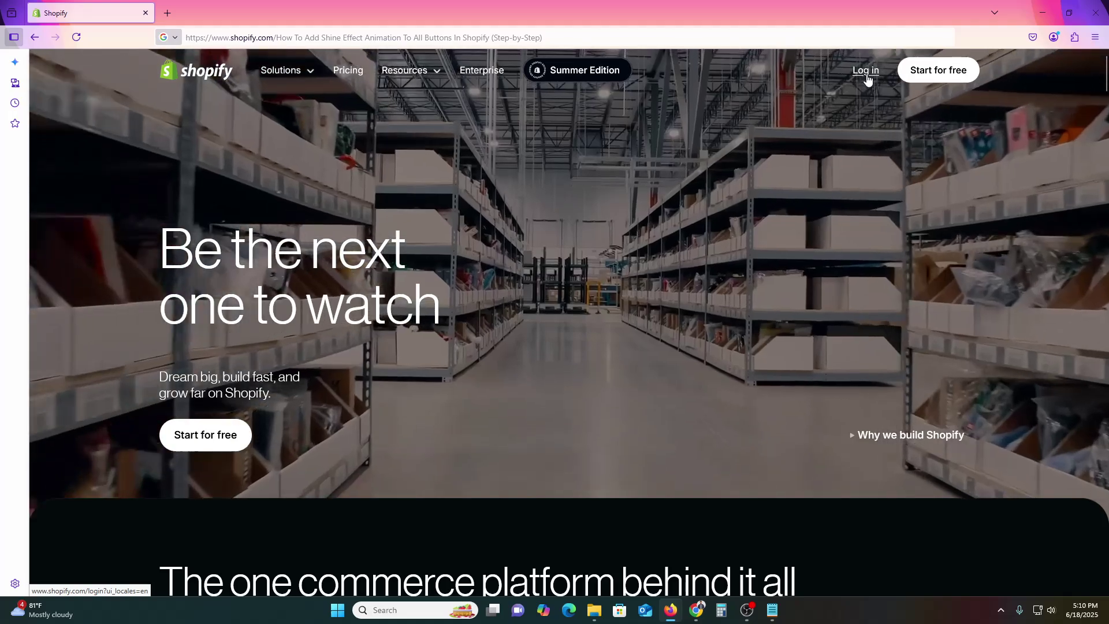
pyautogui.click(865, 75)
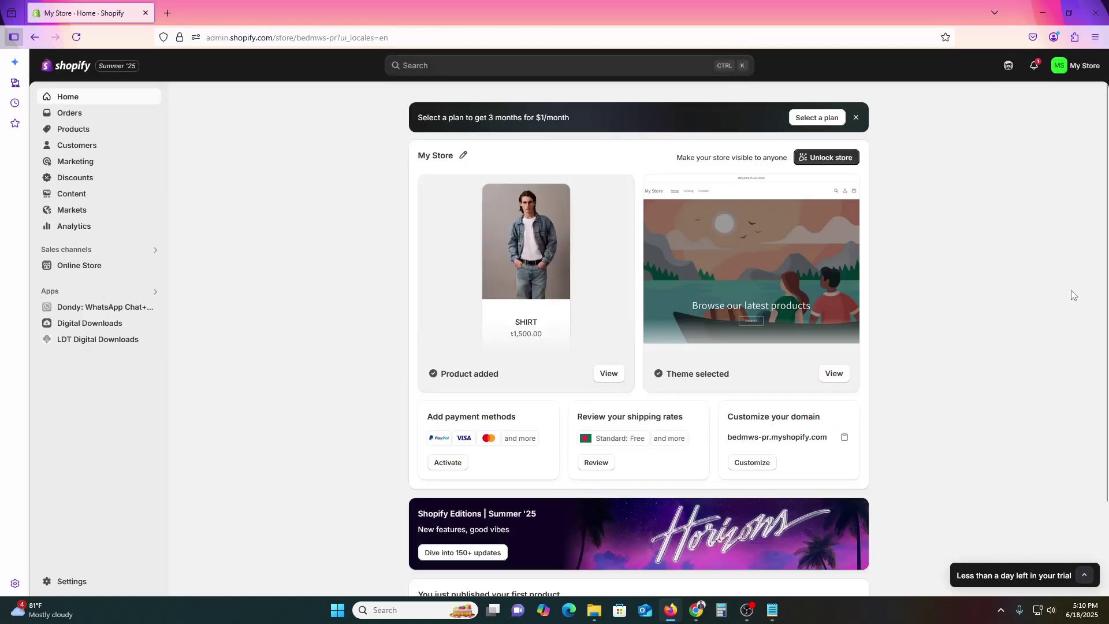
# Expand the trial notice, then view the online store and examine its home page banner, Shop all button and featured products
pyautogui.click(1084, 575)
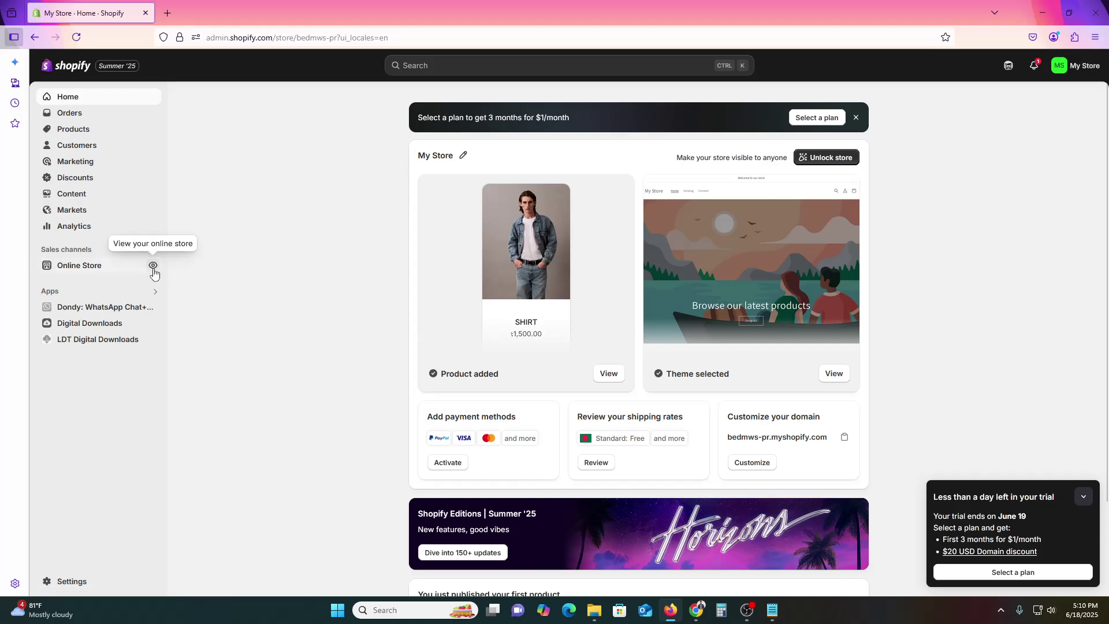
pyautogui.click(153, 265)
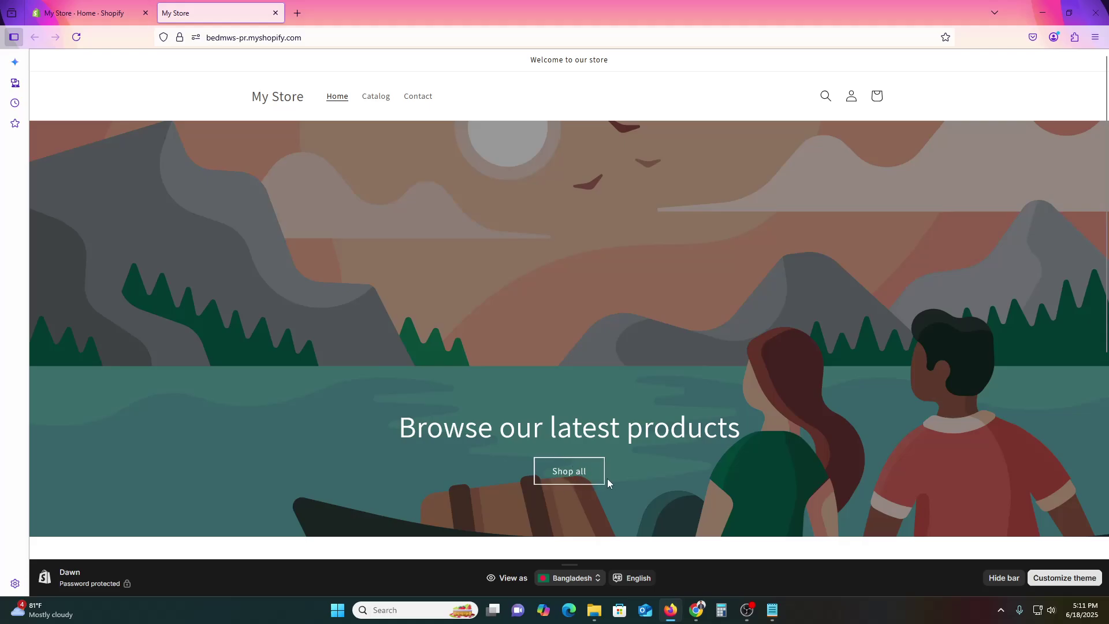
pyautogui.scroll(-4, 667, 502)
pyautogui.scroll(-2, 674, 495)
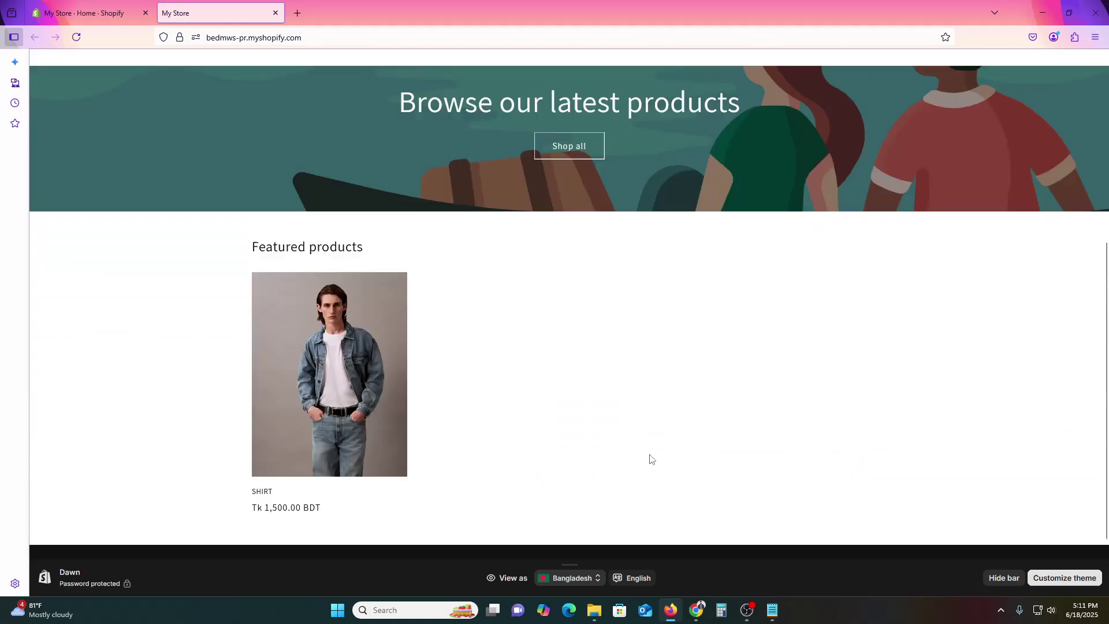
pyautogui.scroll(3, 636, 479)
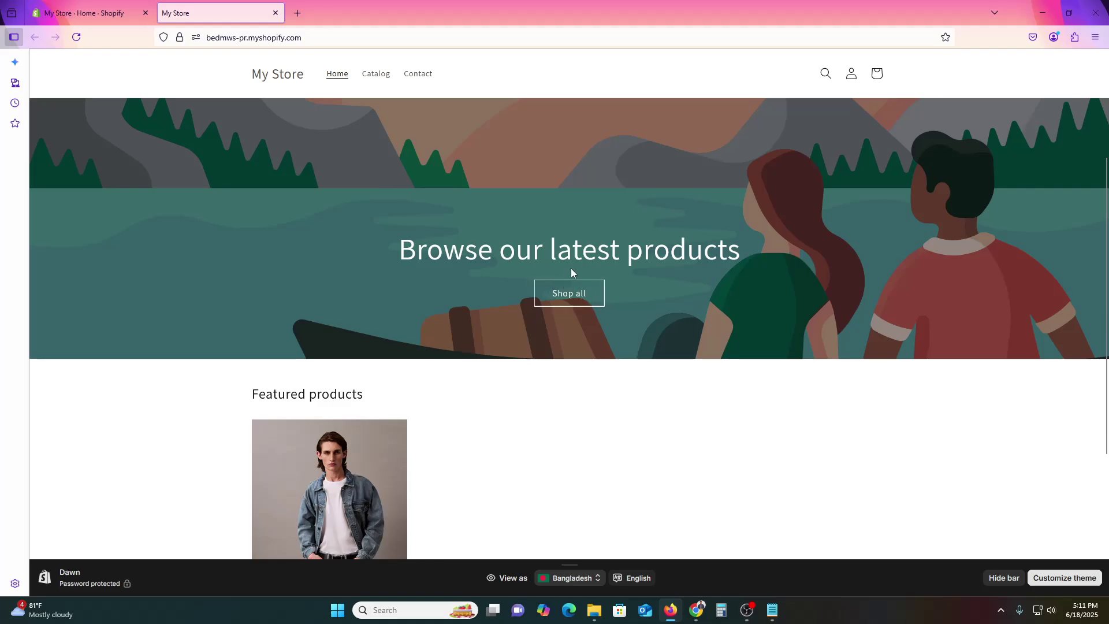
# Return to the store admin and open the Shopify App Store from the Apps and sales channels settings
pyautogui.click(108, 4)
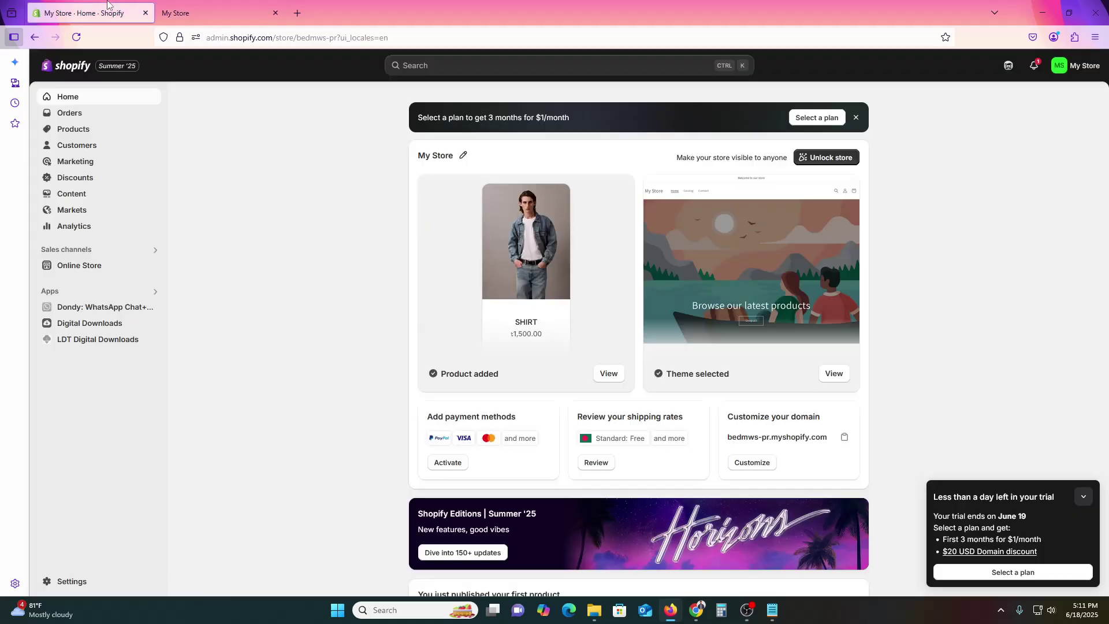
pyautogui.moveTo(169, 4)
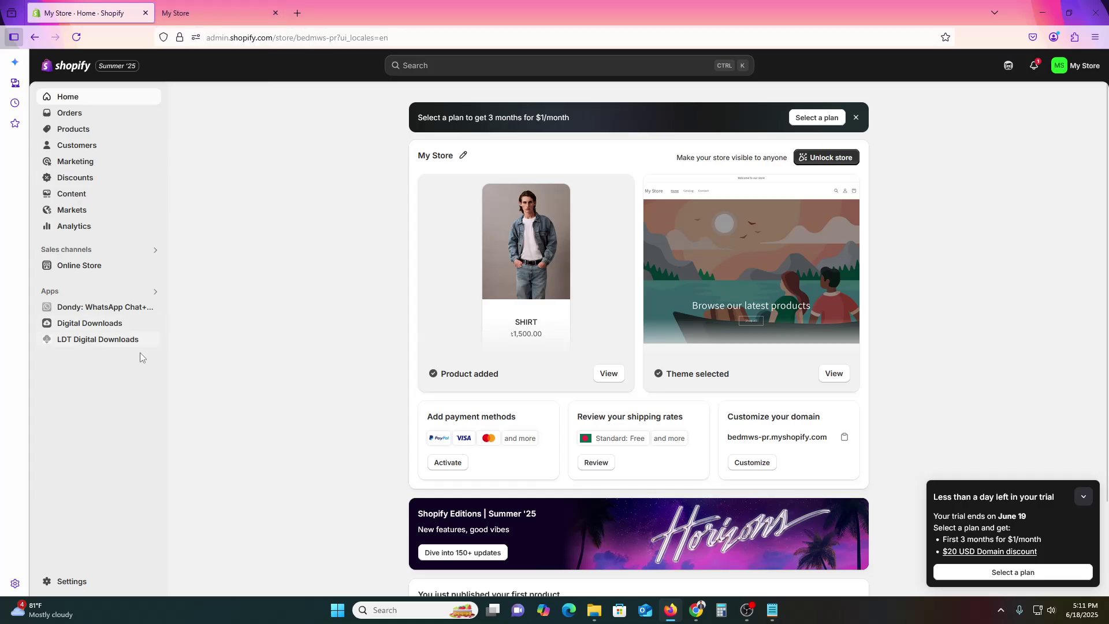
pyautogui.click(87, 583)
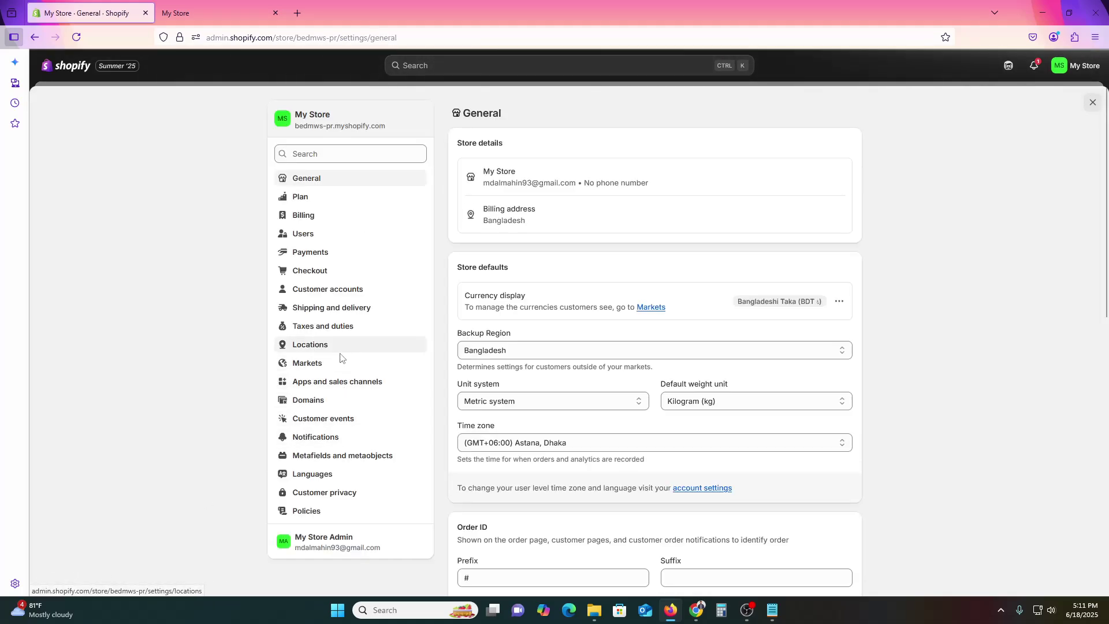
pyautogui.click(323, 387)
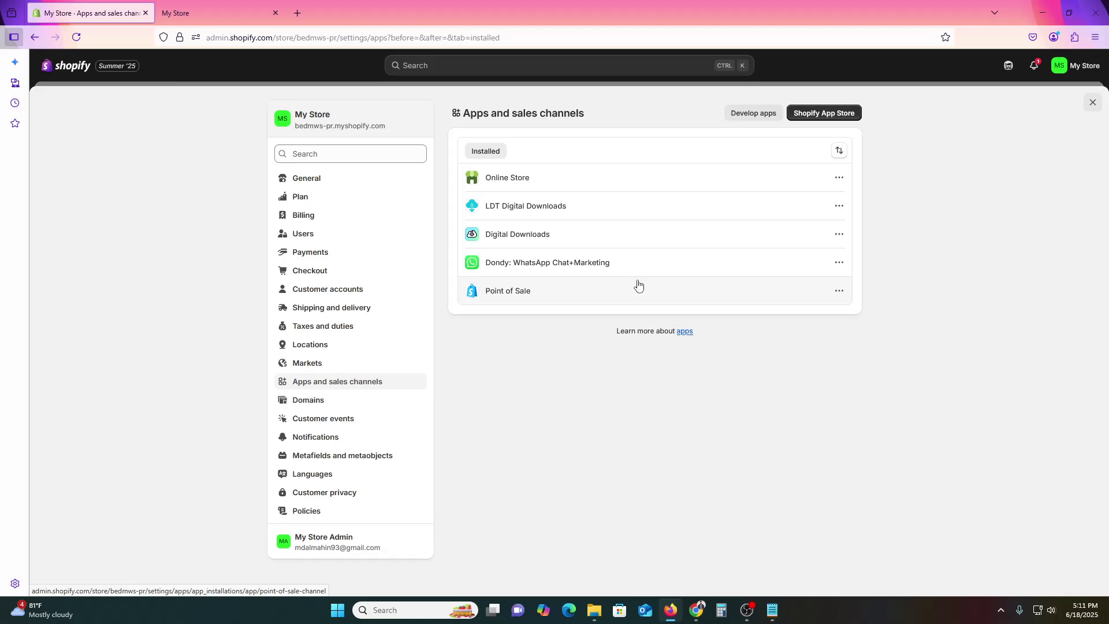
pyautogui.click(840, 120)
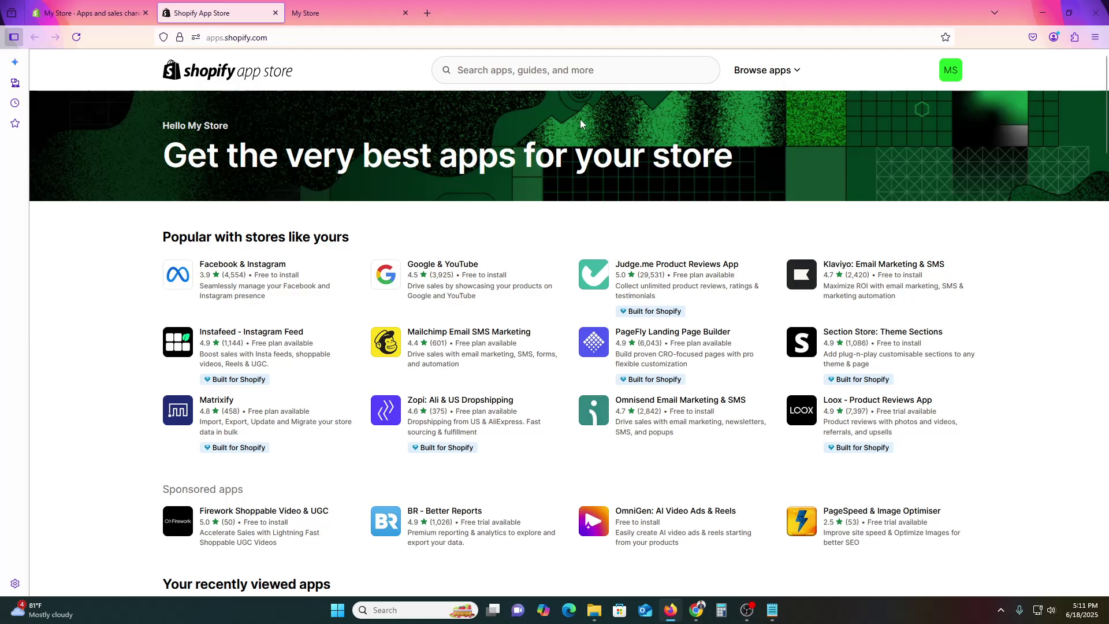
# Search the Shopify App Store for "rombo"
pyautogui.click(550, 71)
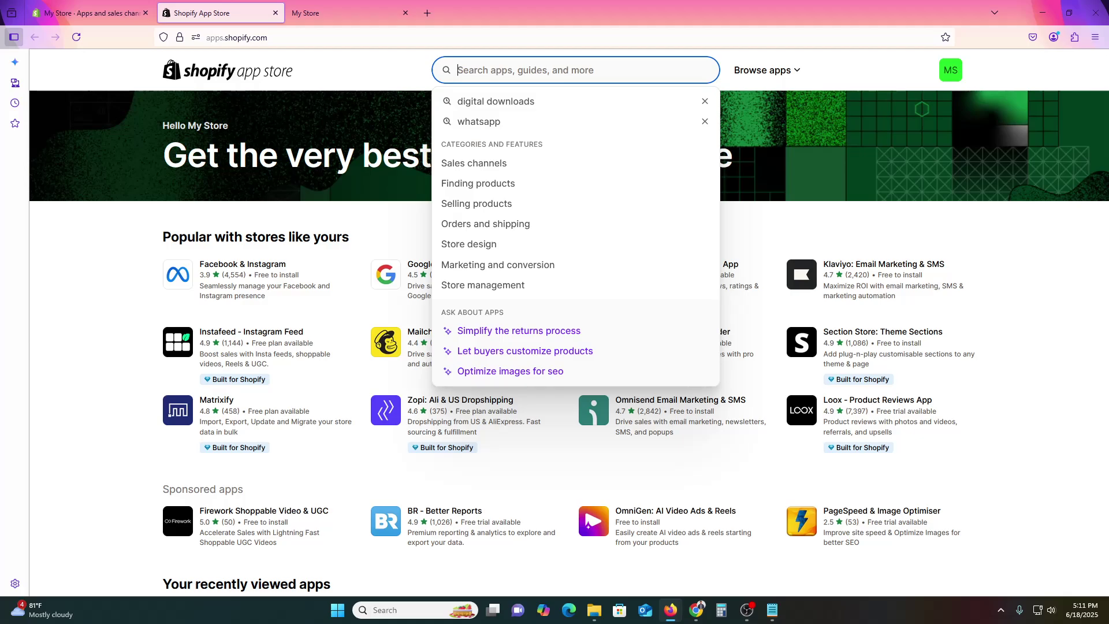
pyautogui.write('rombo')
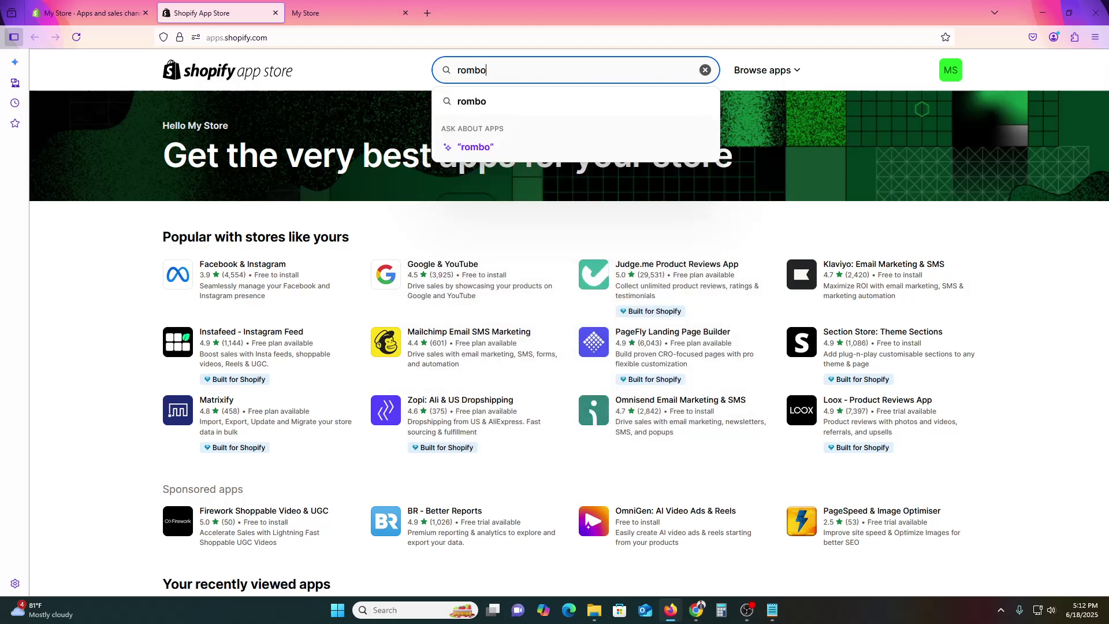
pyautogui.press('Return')
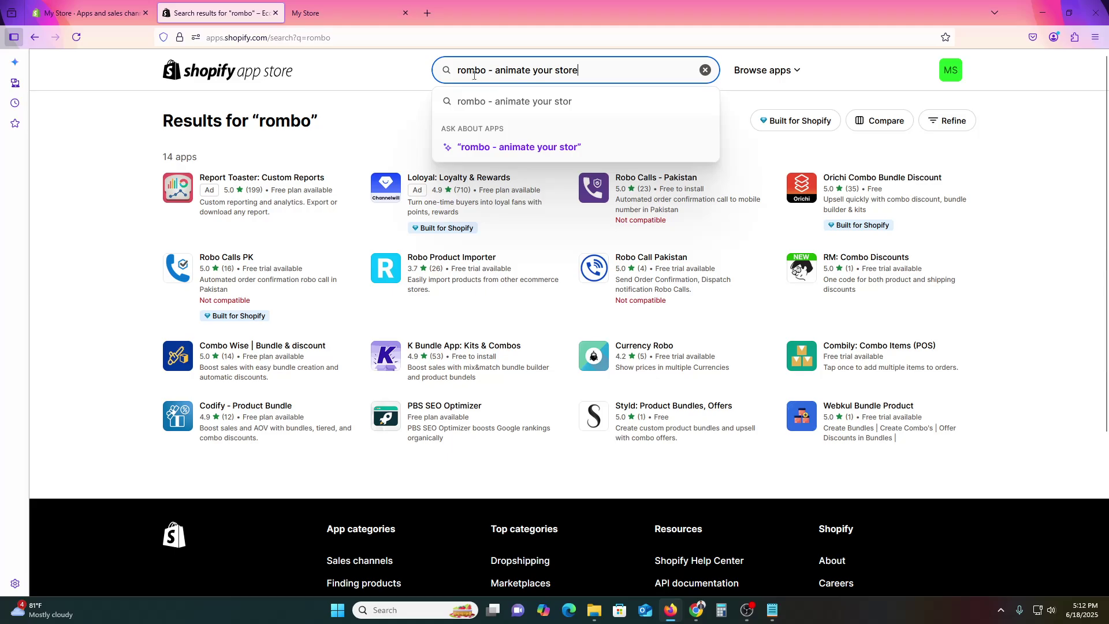
# Search the app store for "rombo - animate your store" and look through the listed apps
pyautogui.moveTo(466, 73); pyautogui.dragTo(565, 70)
pyautogui.click(579, 70)
pyautogui.press('Return')
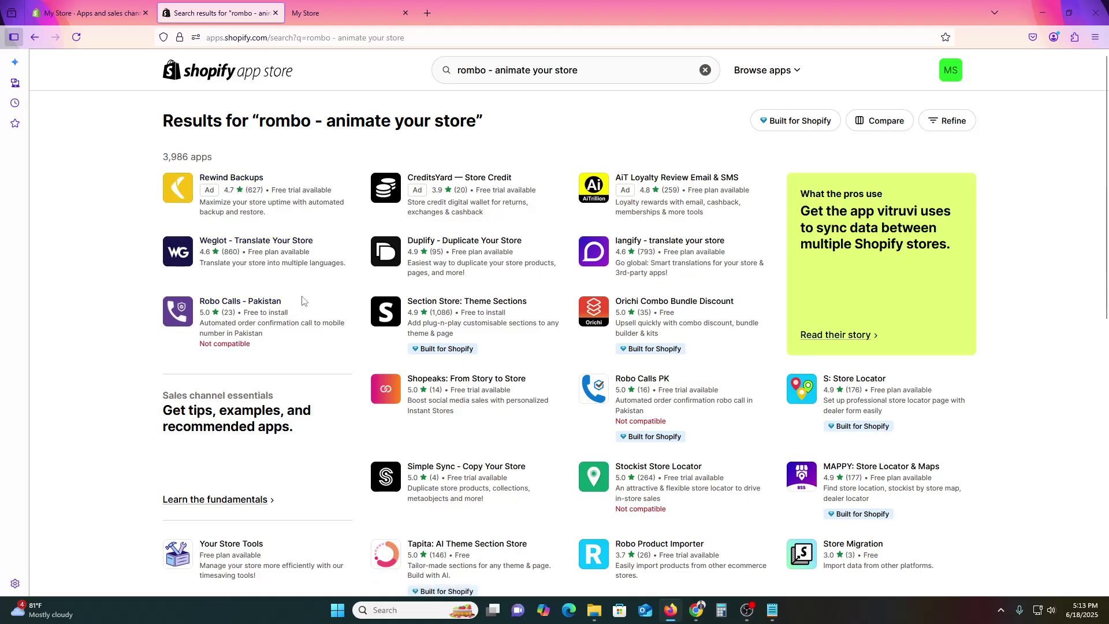
pyautogui.scroll(-2, 302, 301)
pyautogui.scroll(-4, 712, 414)
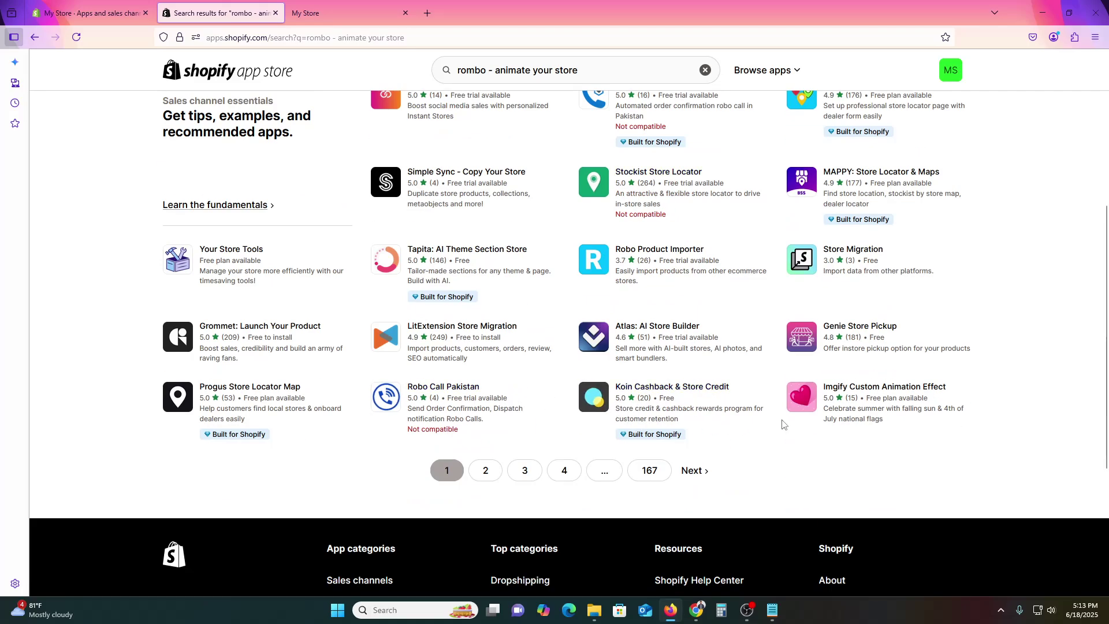
pyautogui.scroll(5, 783, 424)
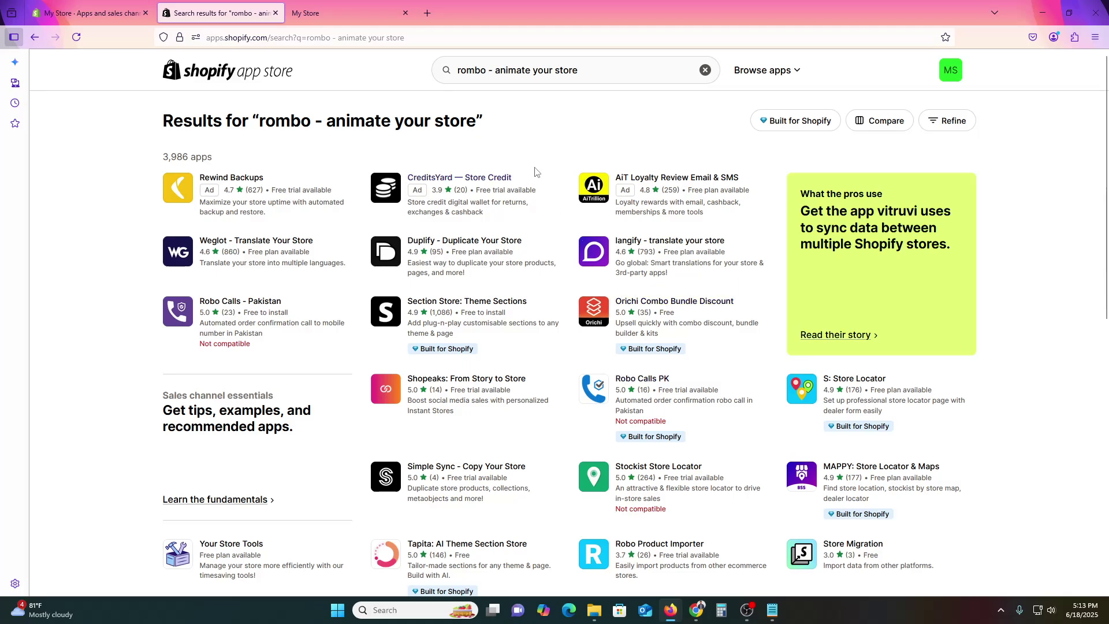
# Shorten the app search to "animate your store" and look through the first two pages of results
pyautogui.moveTo(497, 70); pyautogui.dragTo(456, 70)
pyautogui.press('BackSpace')
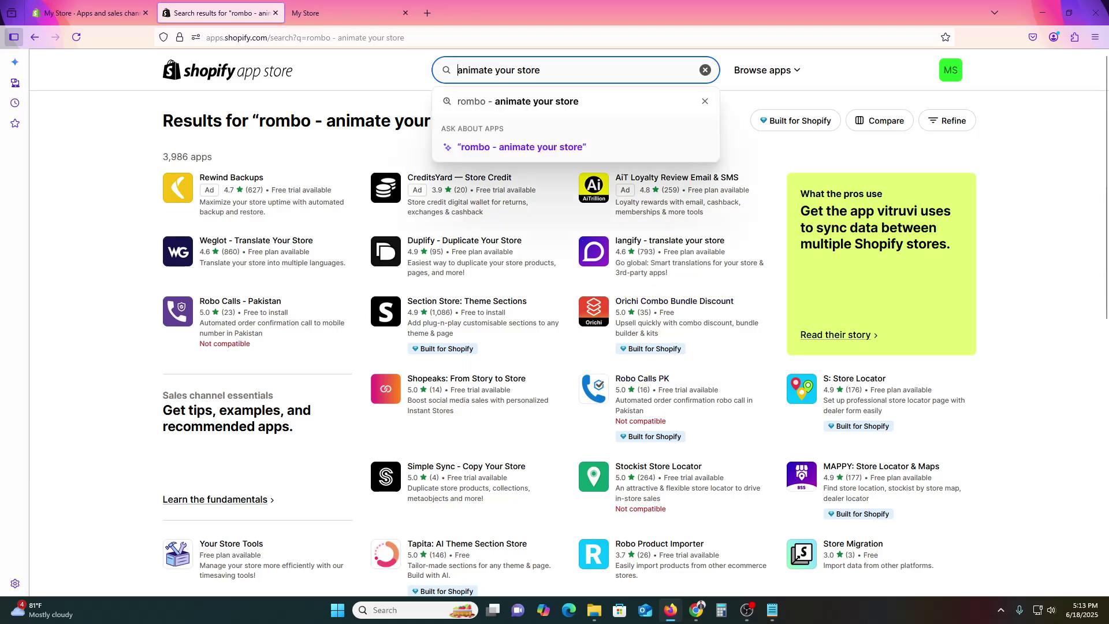
pyautogui.press('Return')
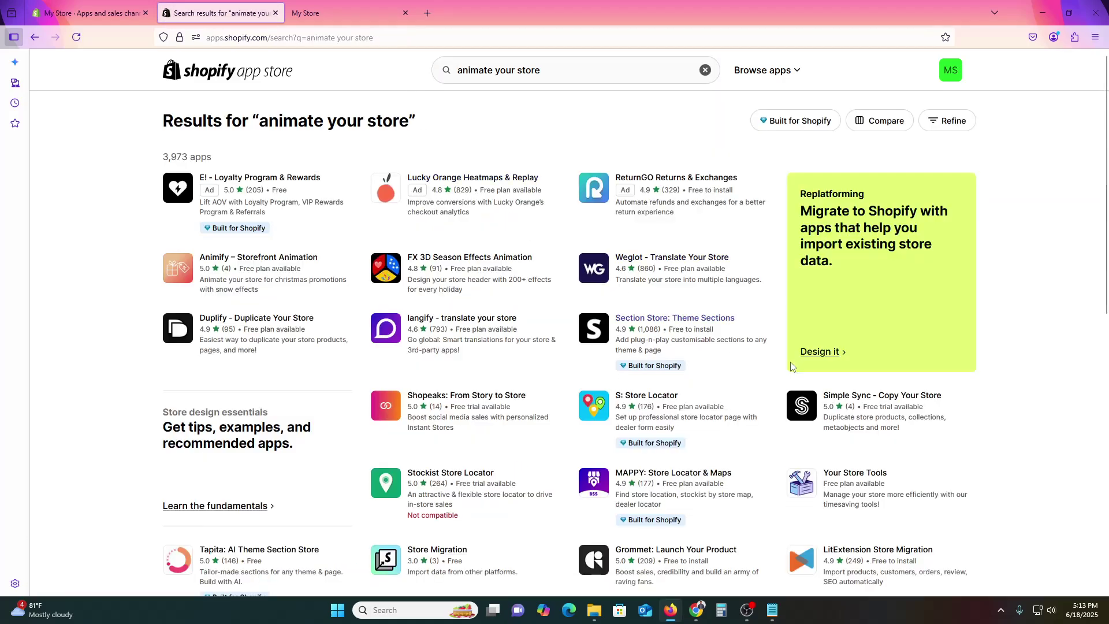
pyautogui.scroll(-3, 941, 412)
pyautogui.scroll(-2, 941, 412)
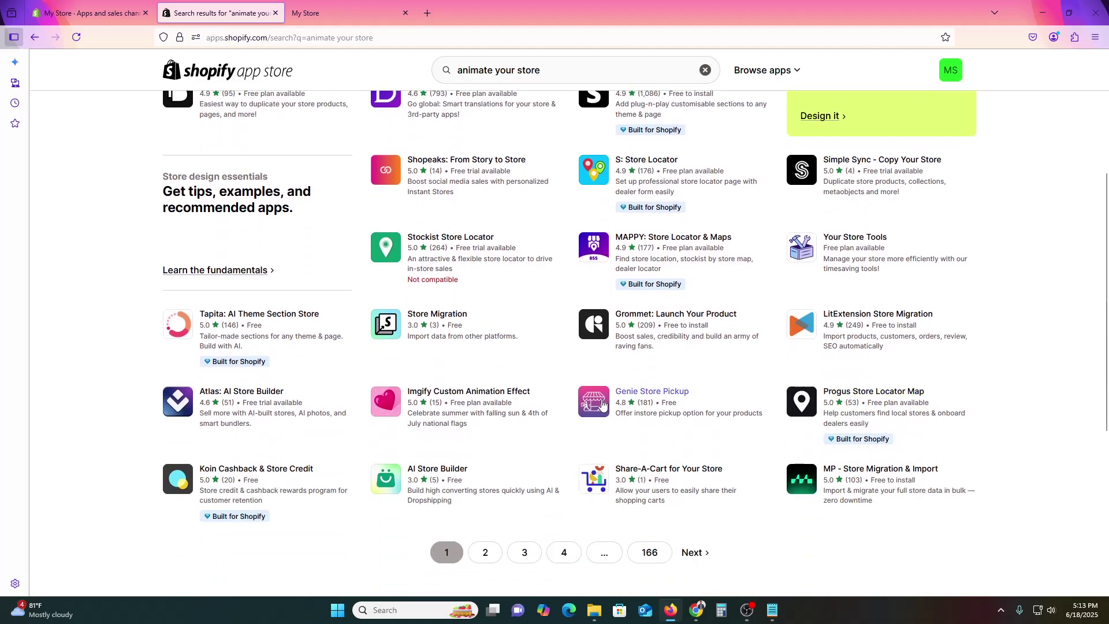
pyautogui.click(486, 552)
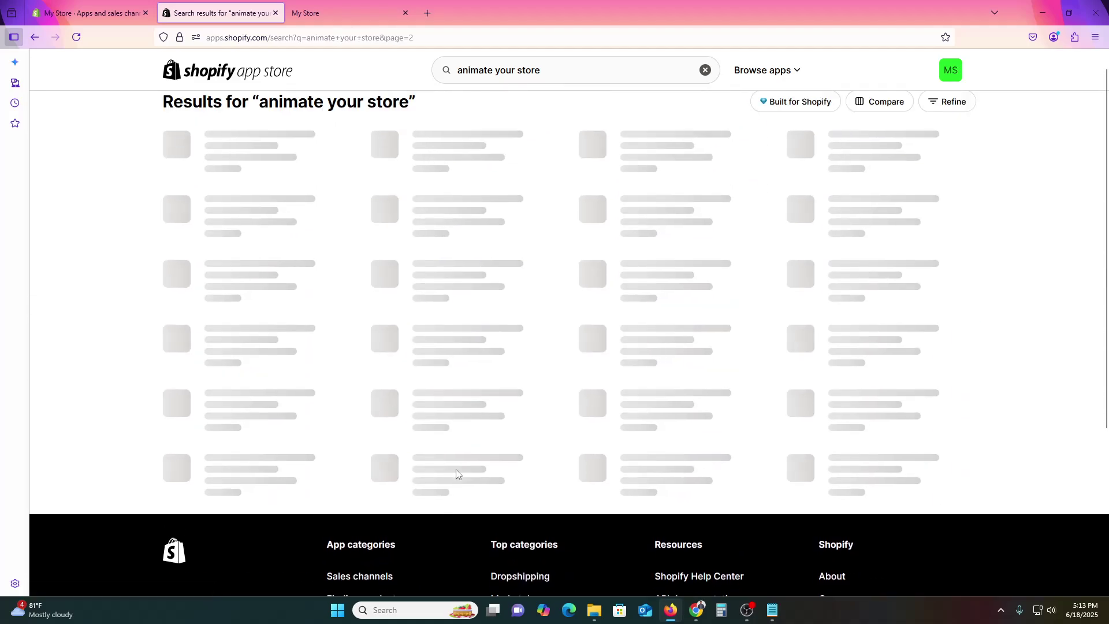
pyautogui.scroll(-1, 519, 456)
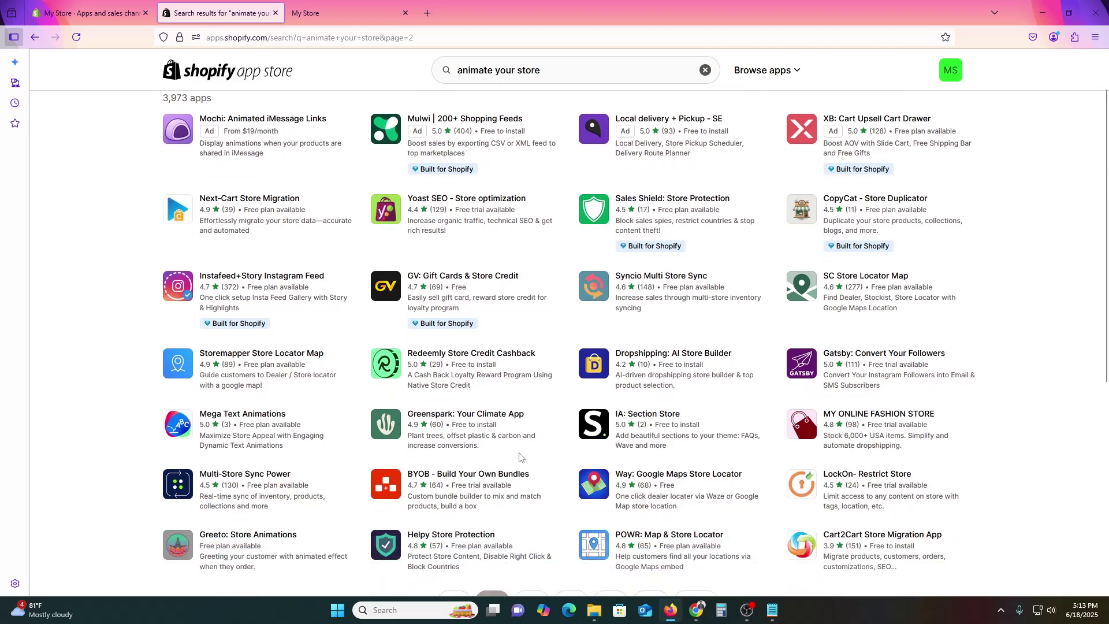
pyautogui.scroll(-3, 519, 457)
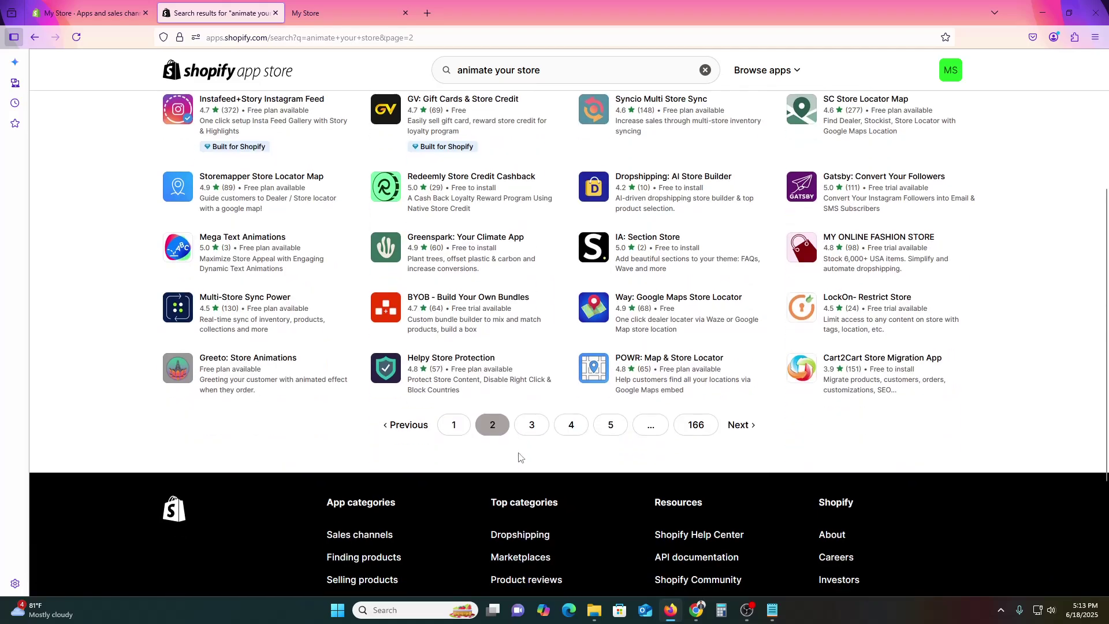
# Search the app store for "animate button" and look through the first page of results for a button animation app
pyautogui.scroll(4, 519, 457)
pyautogui.click(531, 70)
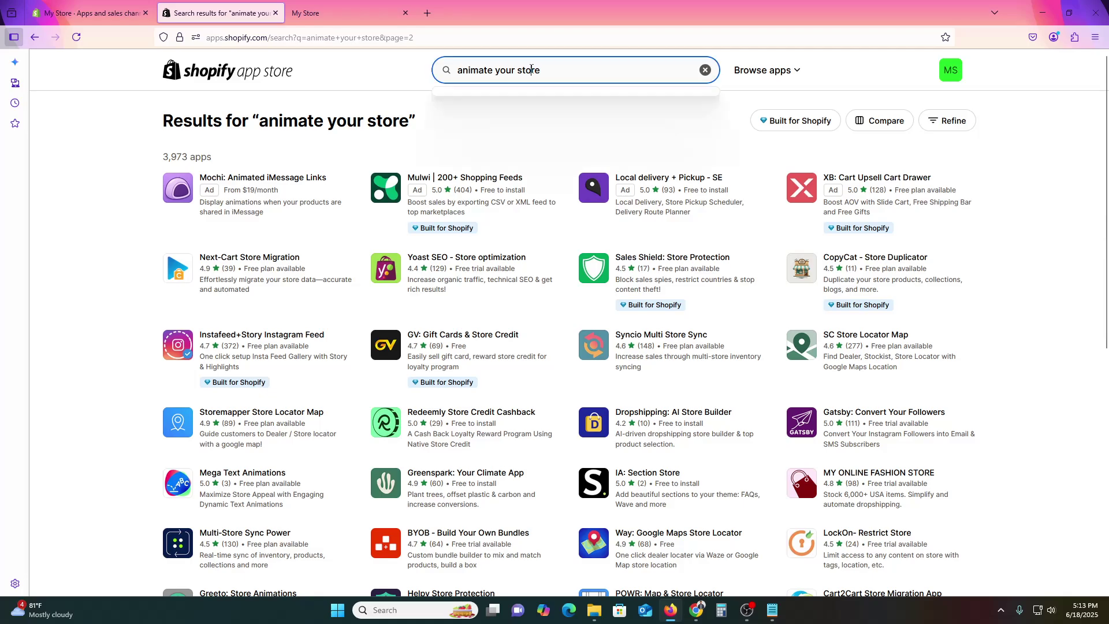
pyautogui.moveTo(493, 70); pyautogui.dragTo(541, 70)
pyautogui.press('BackSpace')
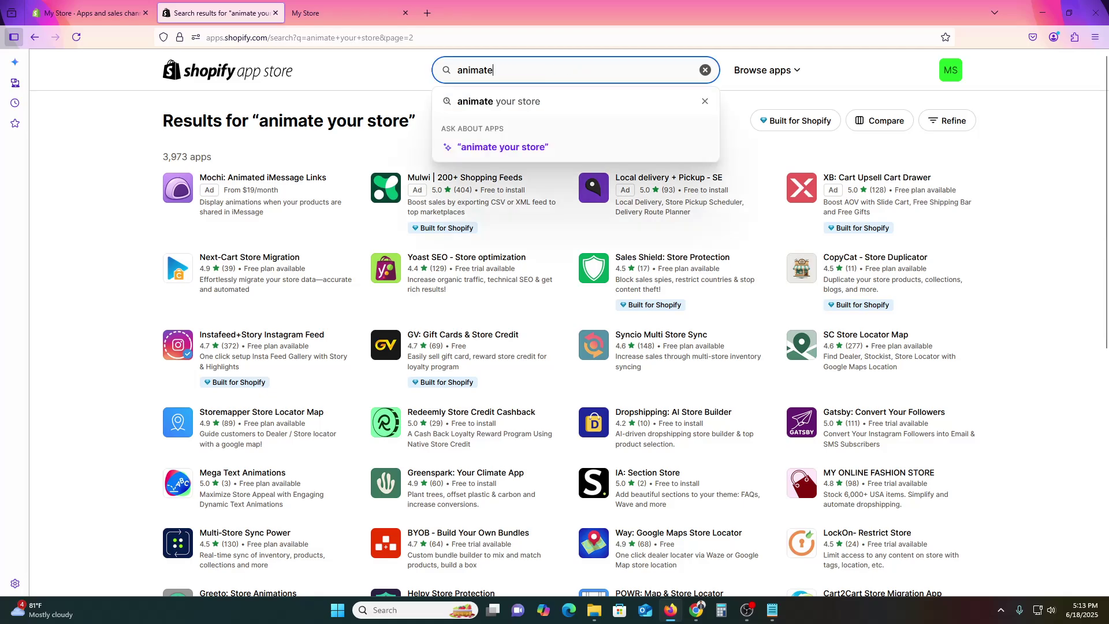
pyautogui.write('button')
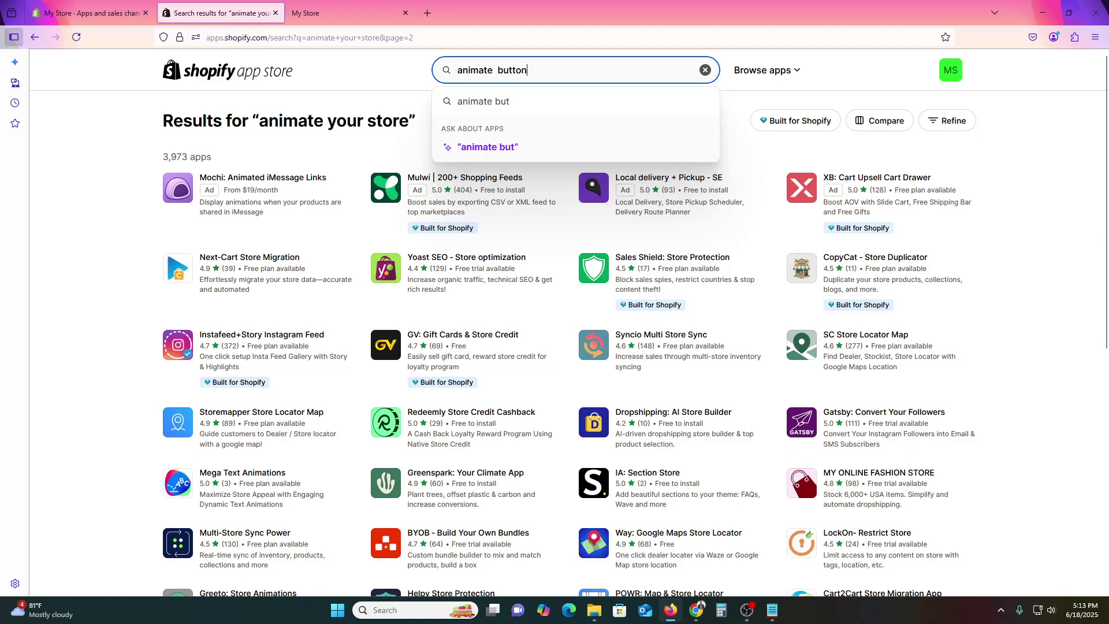
pyautogui.press('Return')
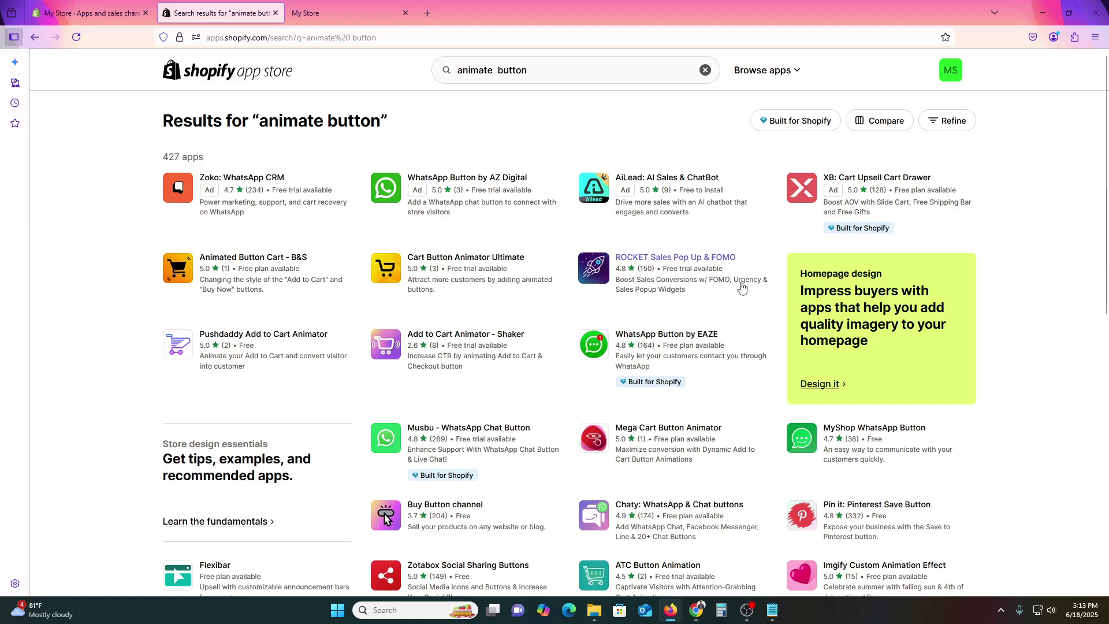
pyautogui.scroll(-2, 742, 287)
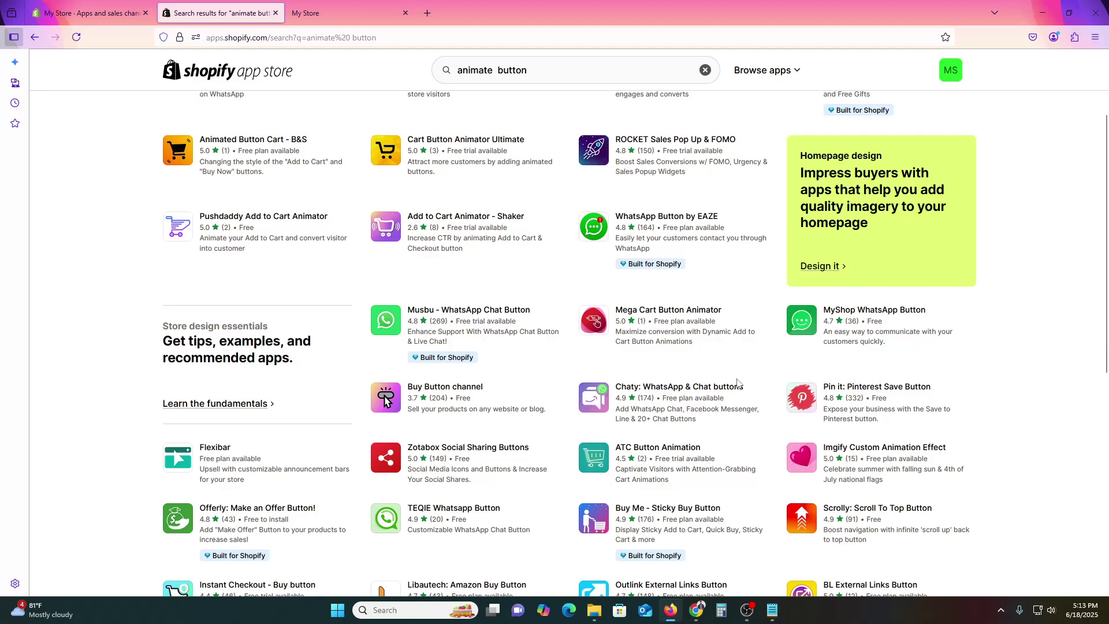
pyautogui.scroll(-1, 250, 501)
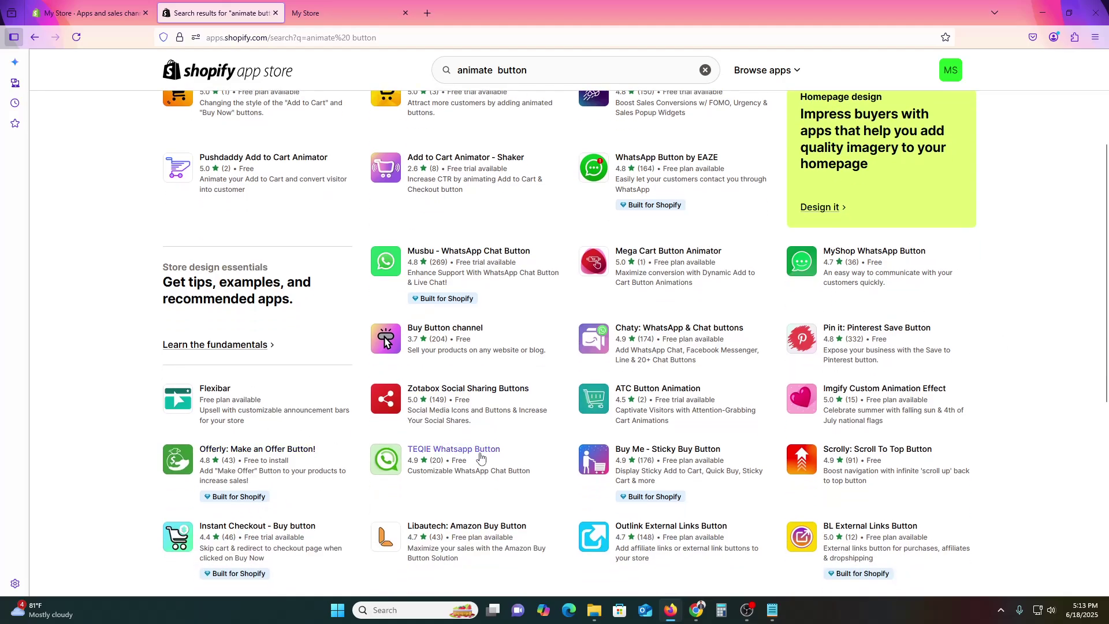
pyautogui.scroll(-3, 924, 462)
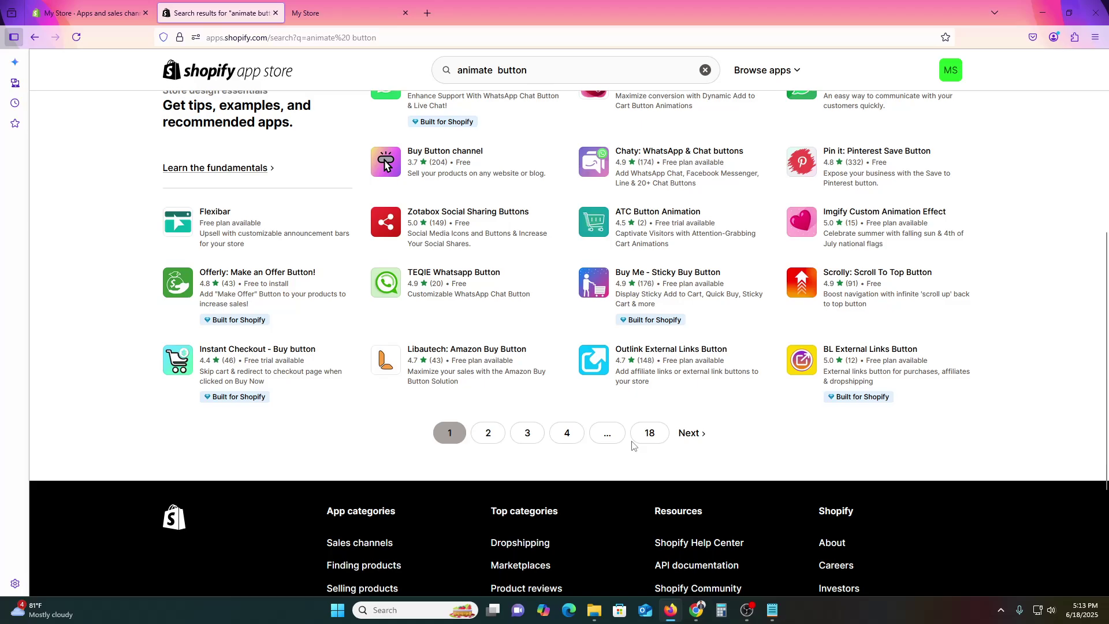
pyautogui.scroll(6, 641, 433)
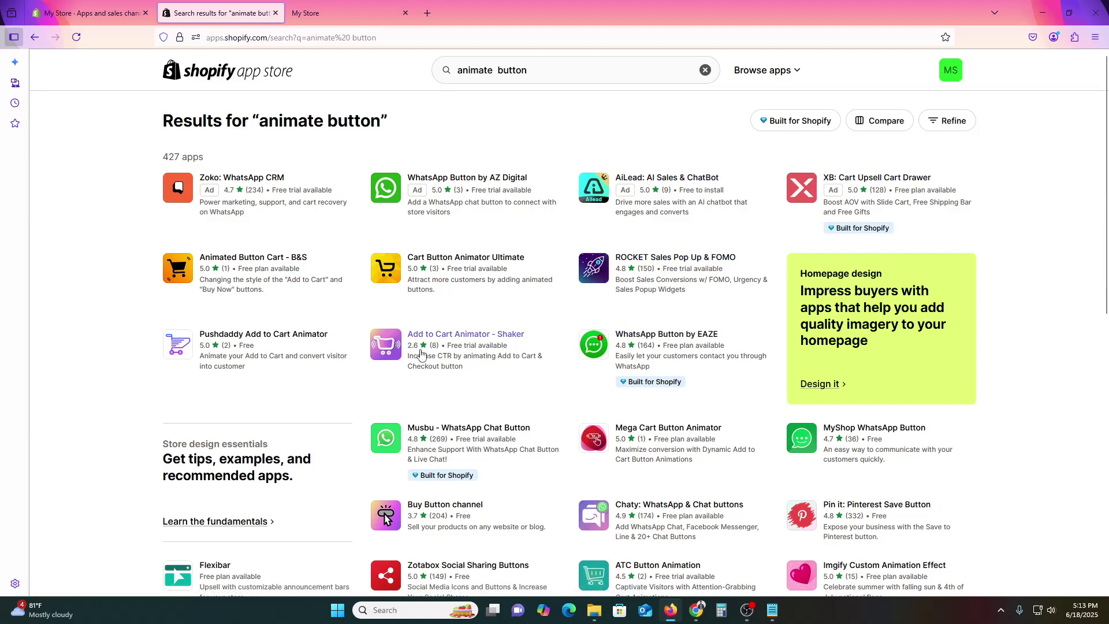
pyautogui.scroll(-3, 429, 362)
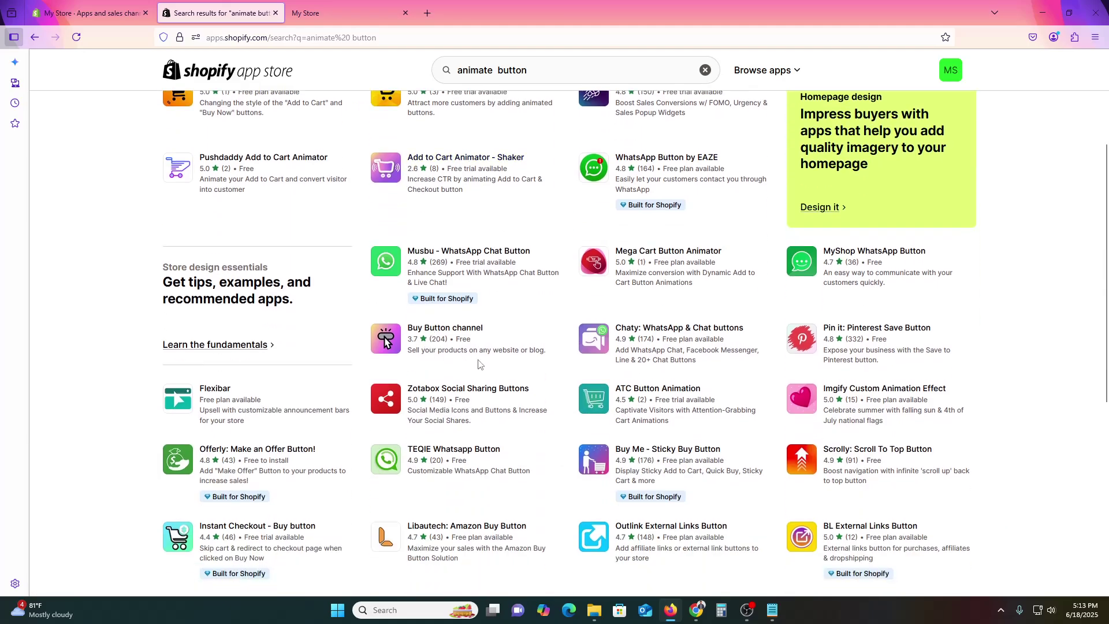
pyautogui.scroll(3, 478, 364)
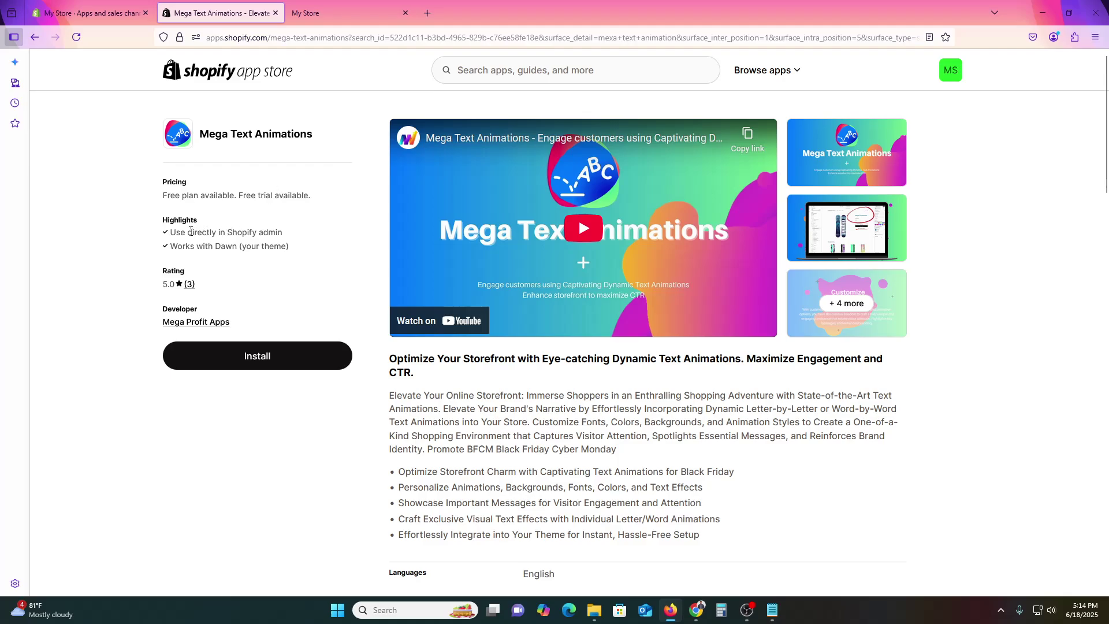
# Examine the Mega Text Animations listing's description and page through its preview images
pyautogui.scroll(-2, 213, 257)
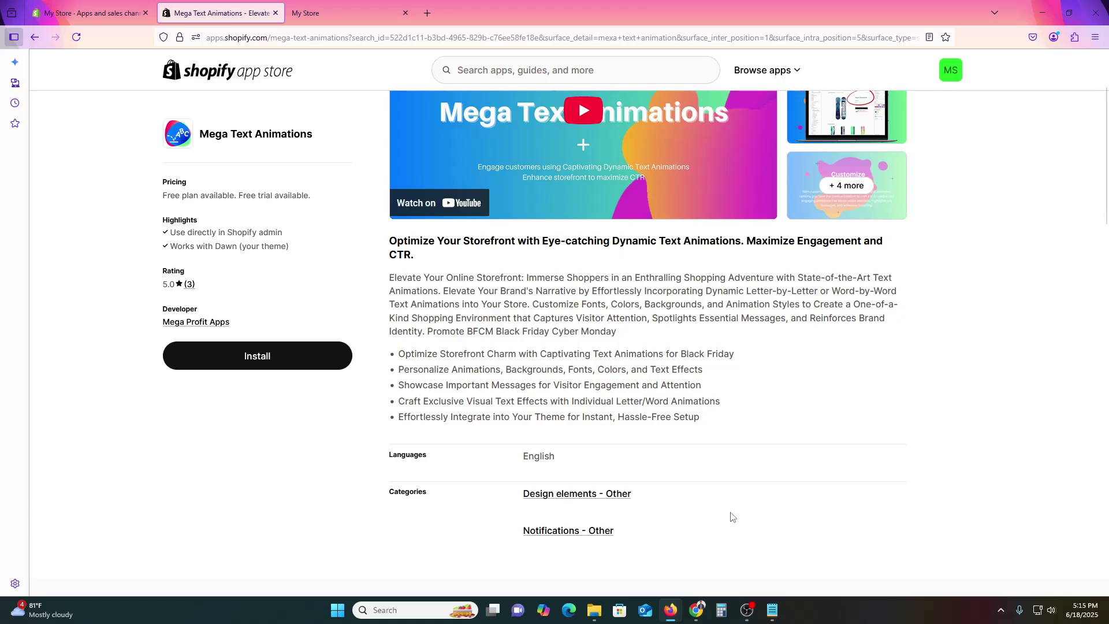
pyautogui.scroll(3, 821, 258)
pyautogui.click(858, 257)
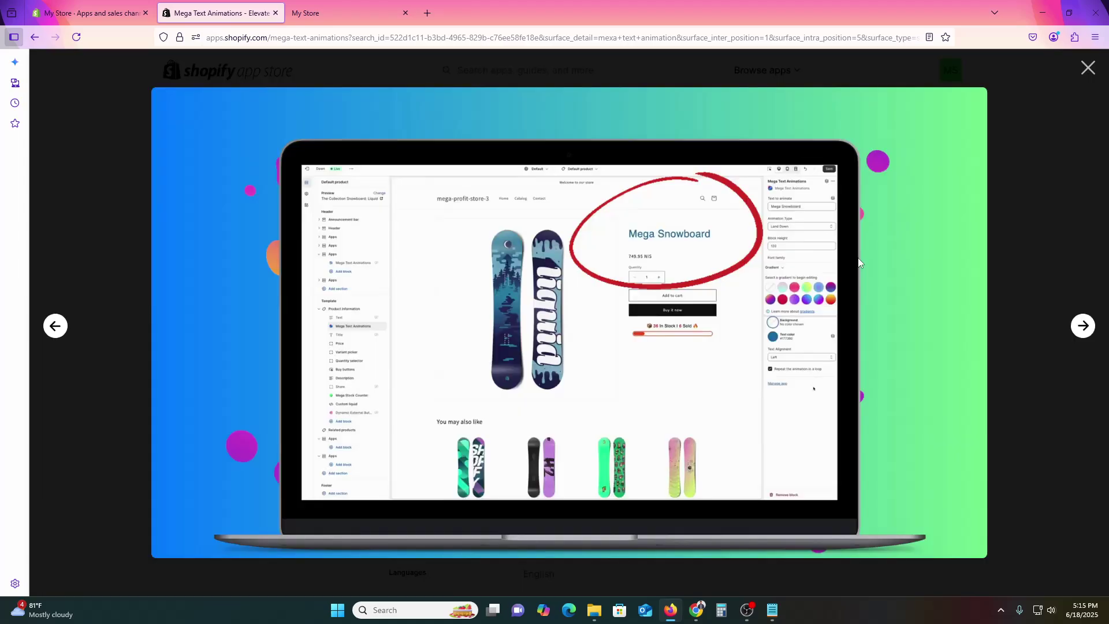
pyautogui.click(1081, 328)
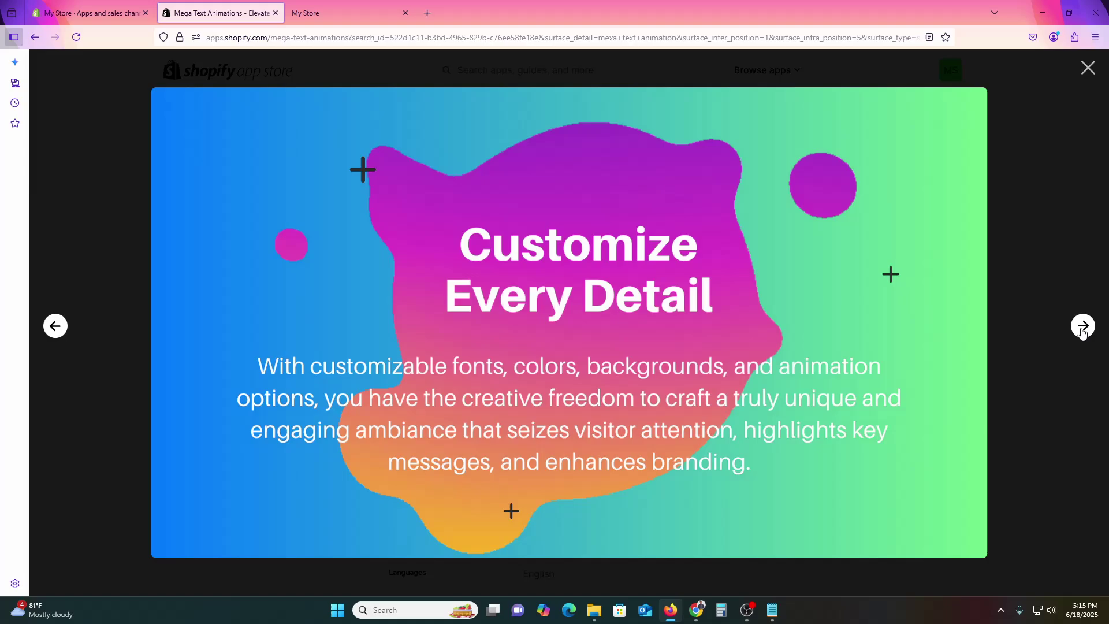
pyautogui.click(1085, 333)
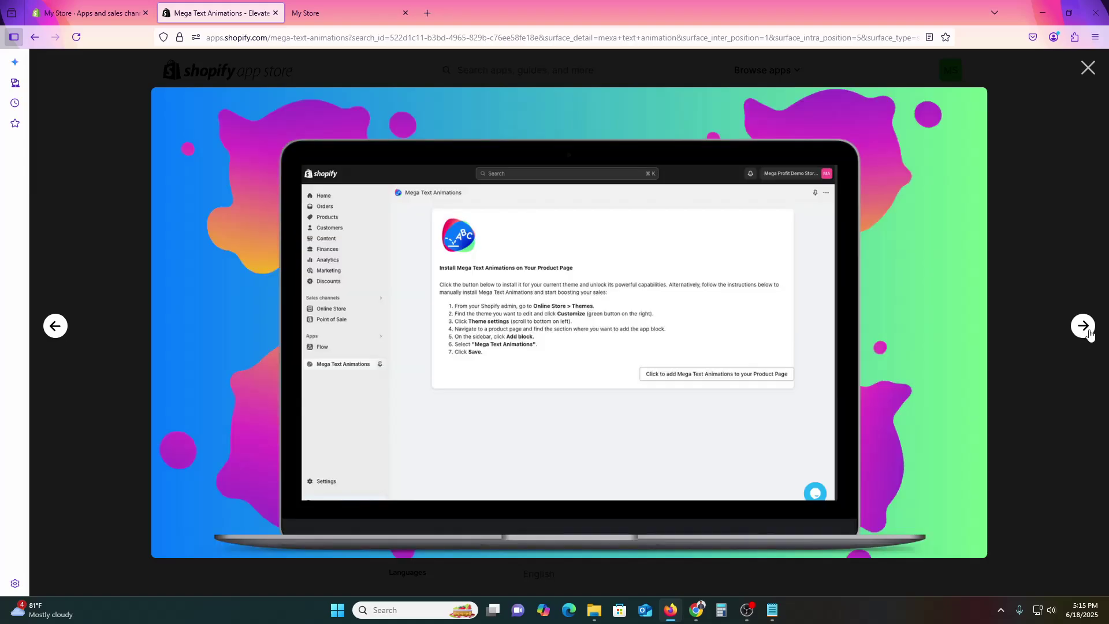
pyautogui.click(1089, 335)
pyautogui.click(1089, 335)
pyautogui.click(1084, 327)
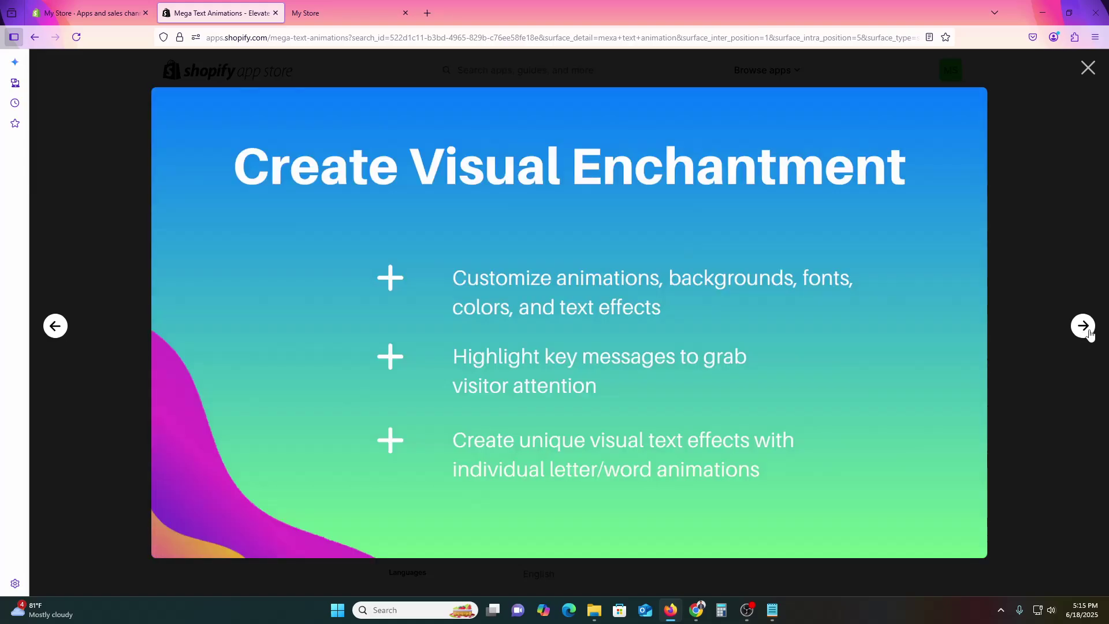
pyautogui.click(1087, 63)
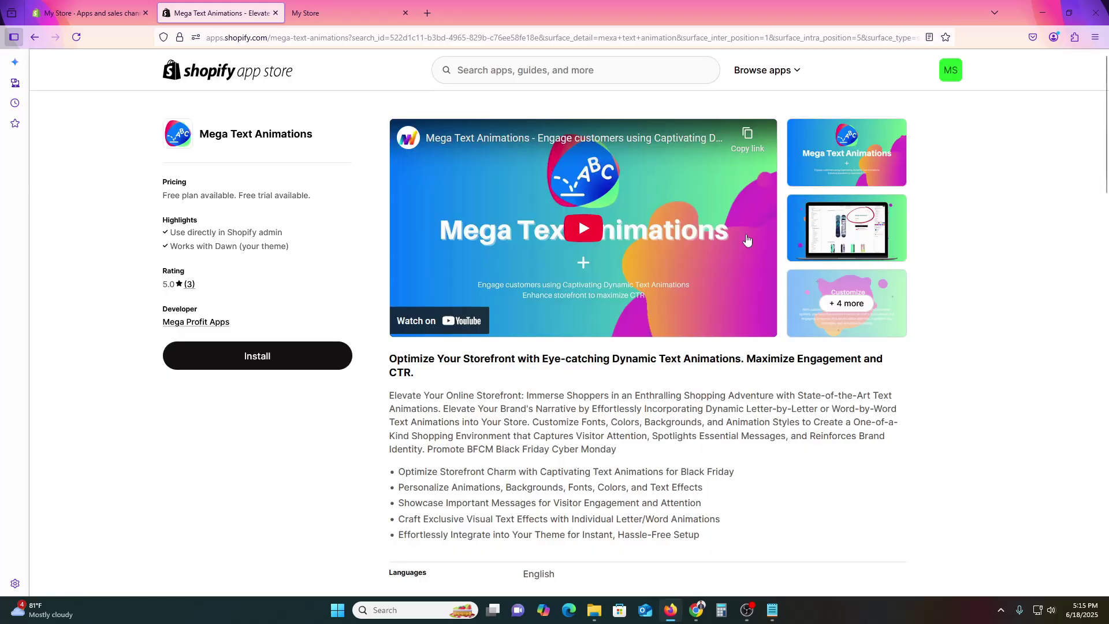
# Read the pricing plans and customer reviews on the Mega Text Animations listing
pyautogui.scroll(-10, 605, 399)
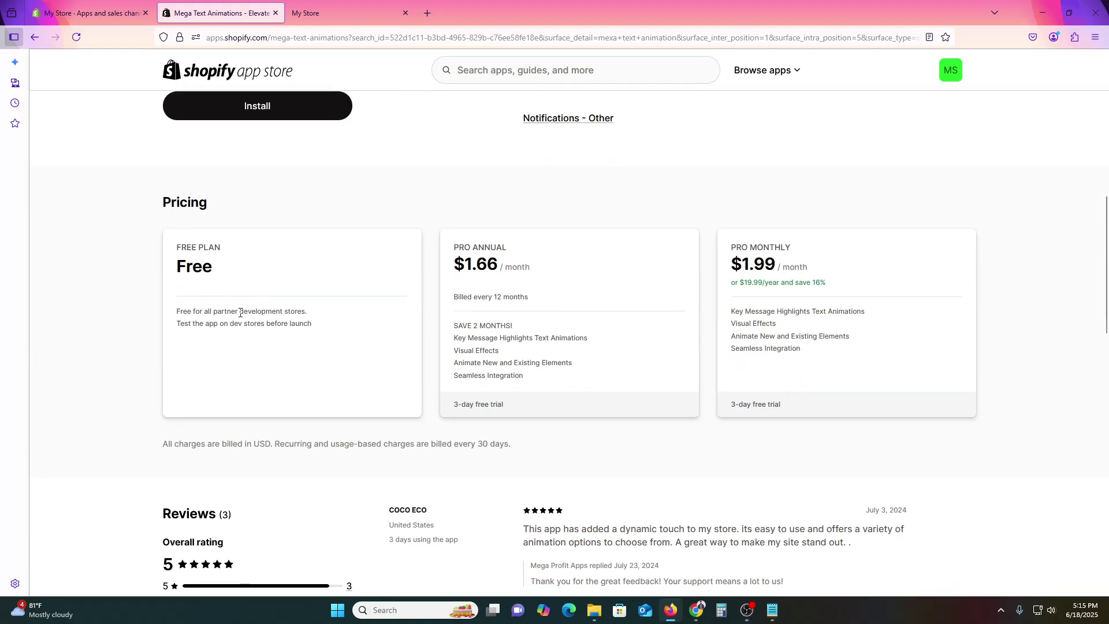
pyautogui.scroll(3, 248, 312)
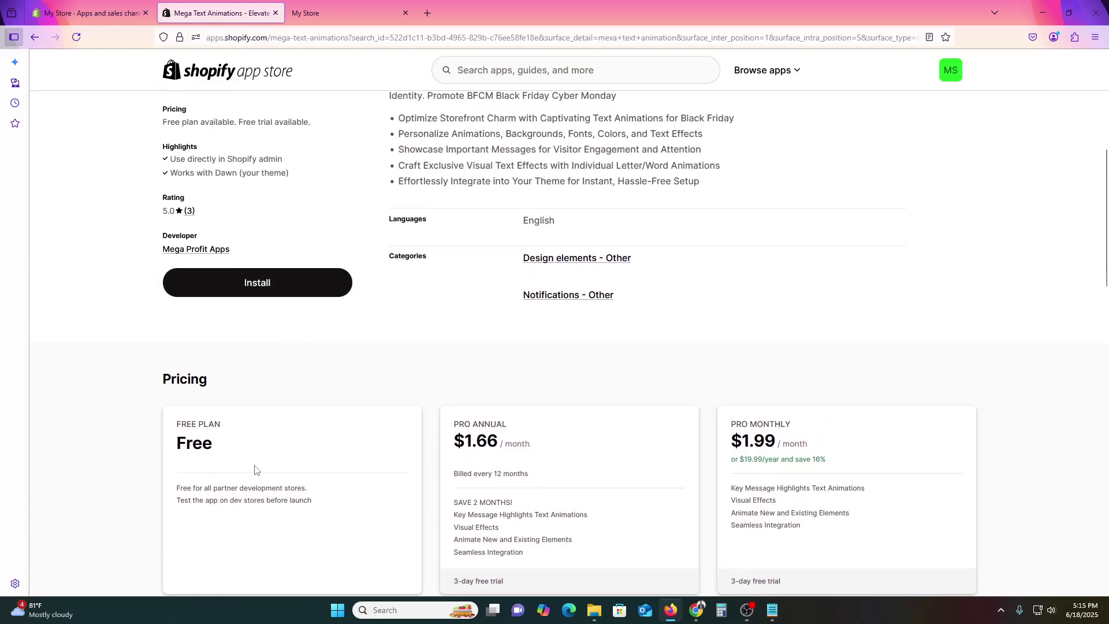
pyautogui.scroll(-4, 254, 469)
pyautogui.scroll(-1, 317, 466)
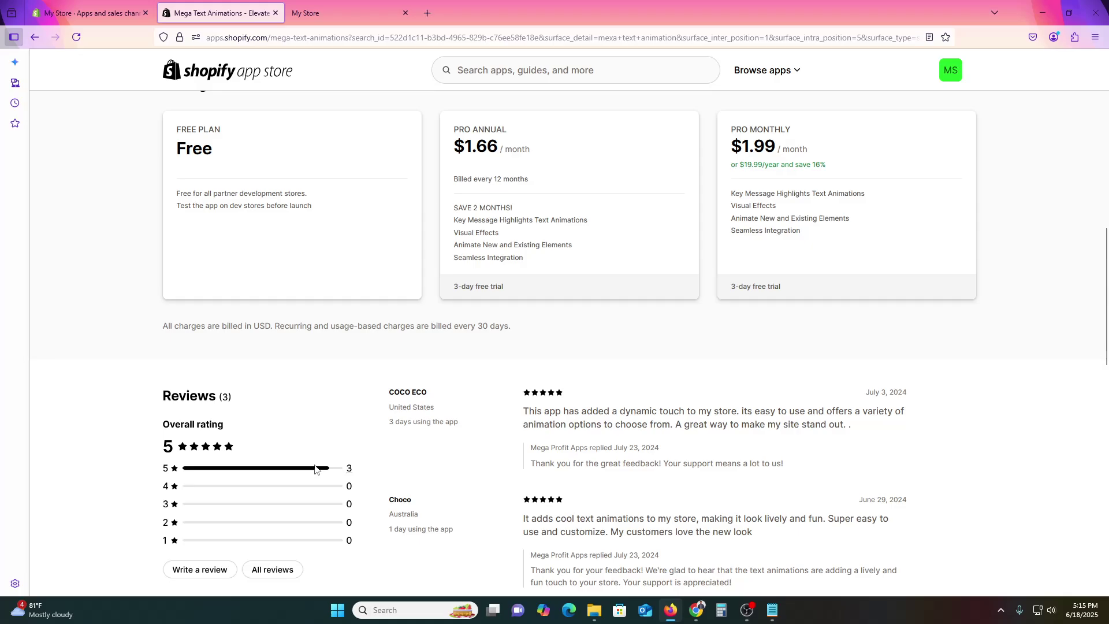
pyautogui.scroll(4, 317, 439)
# Install Mega Text Animations on the store and pin it to the admin's app list
pyautogui.click(290, 233)
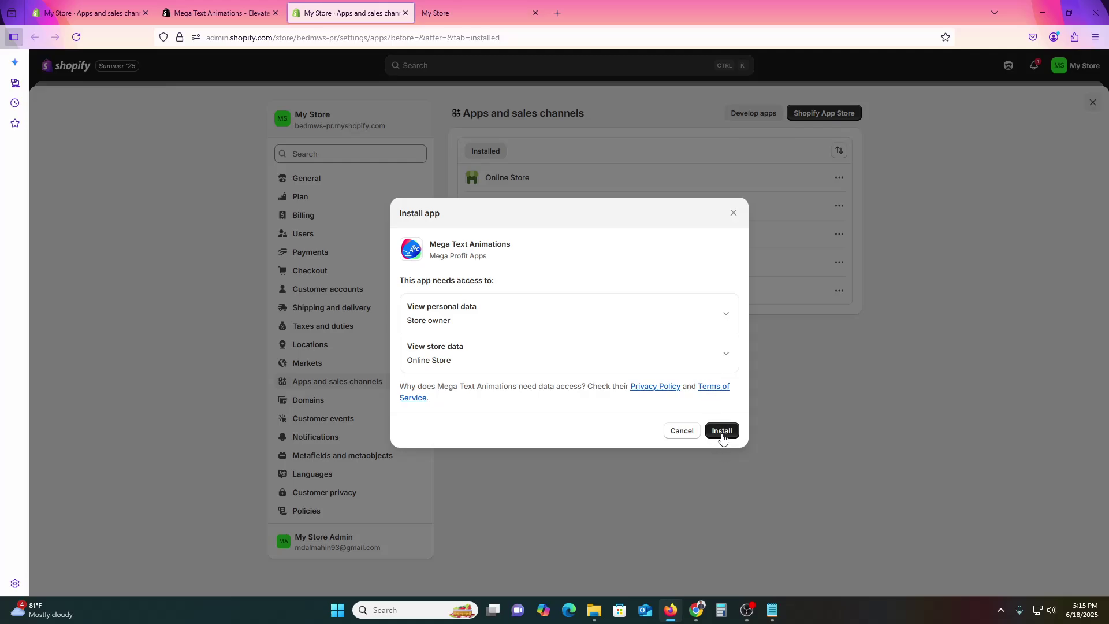
pyautogui.click(722, 433)
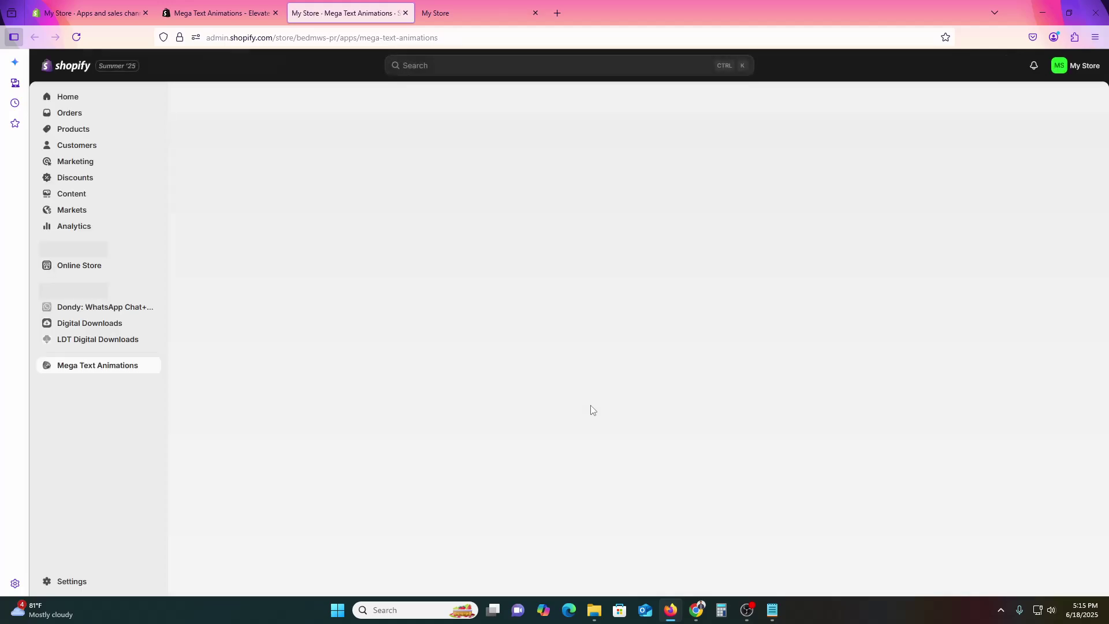
pyautogui.click(153, 365)
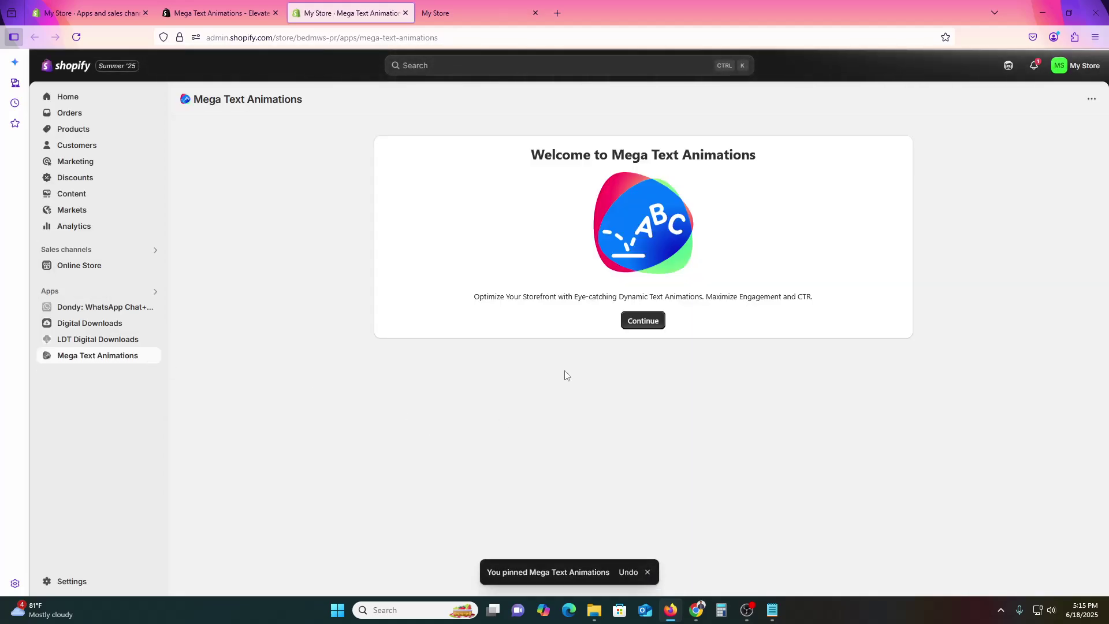
# Continue past the Mega Text Animations welcome page to view its subscription plans
pyautogui.click(638, 324)
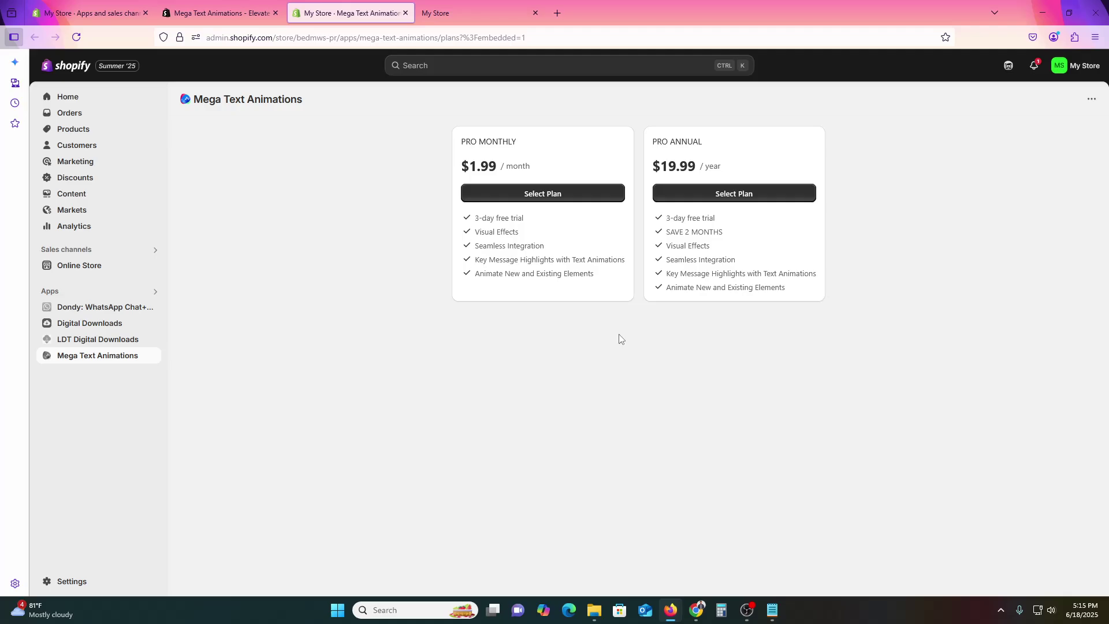
pyautogui.click(103, 356)
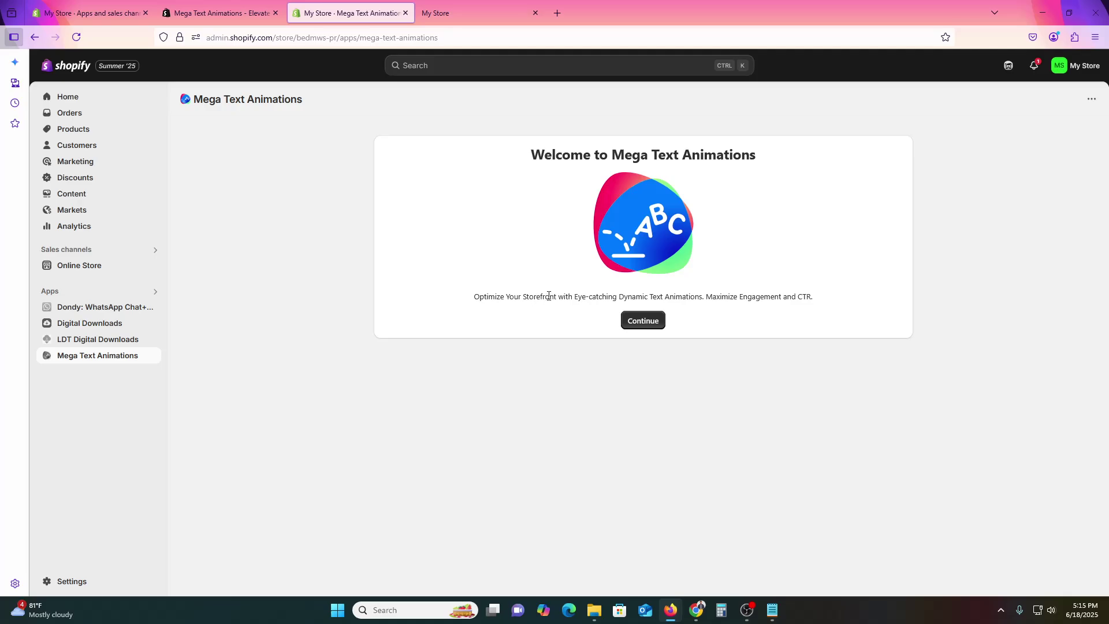
pyautogui.click(657, 326)
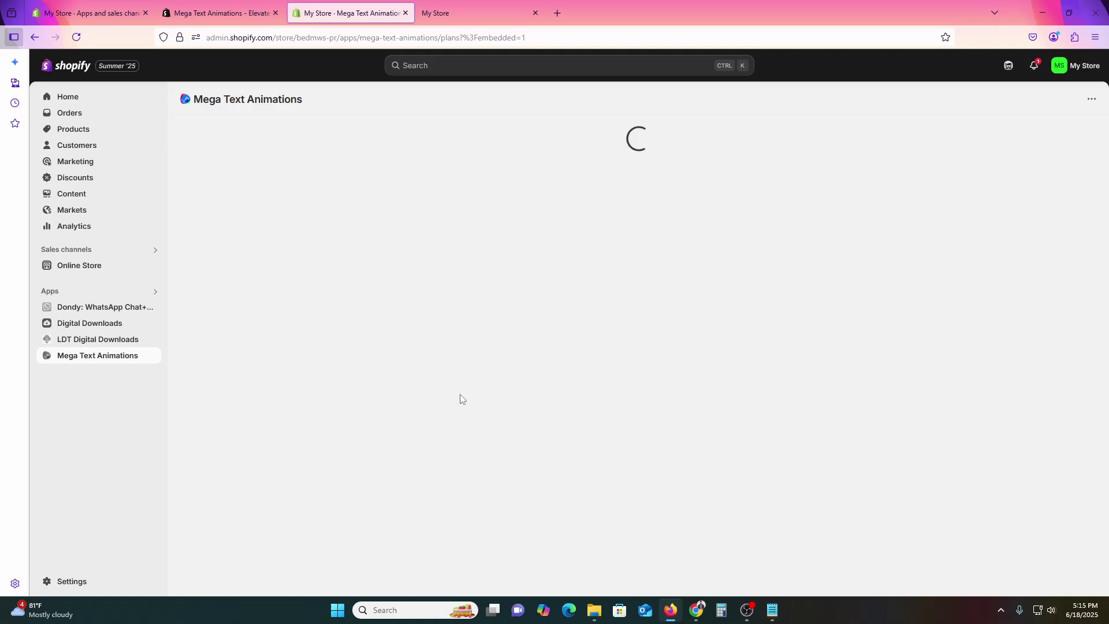
# Switch to the My Store storefront, reload it and look over the home page
pyautogui.click(476, 6)
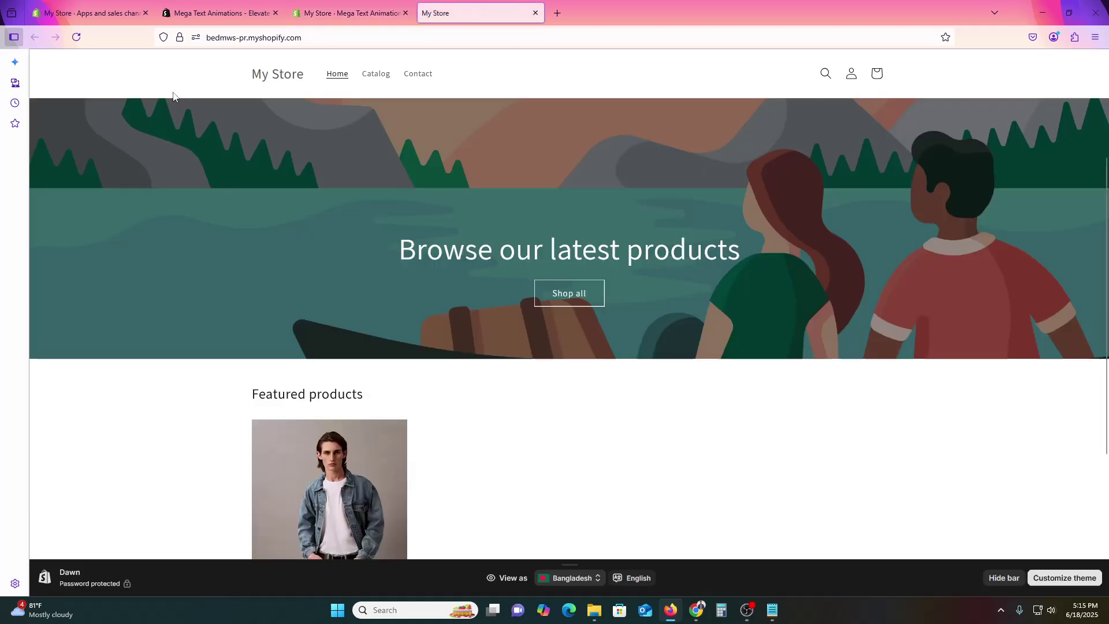
pyautogui.click(81, 39)
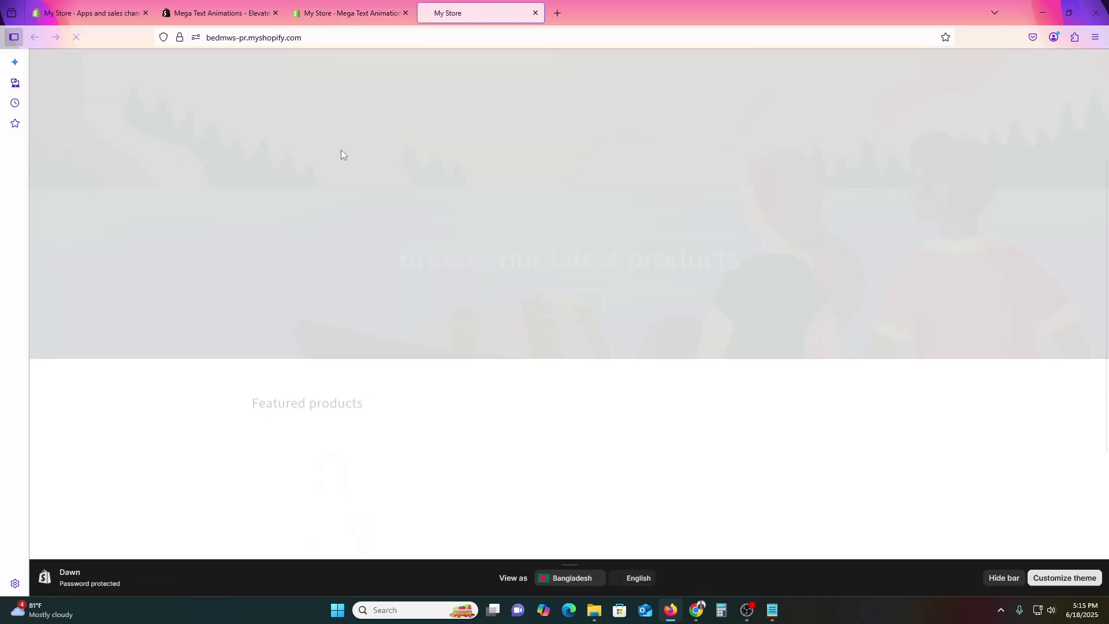
pyautogui.scroll(-2, 369, 174)
pyautogui.scroll(5, 576, 253)
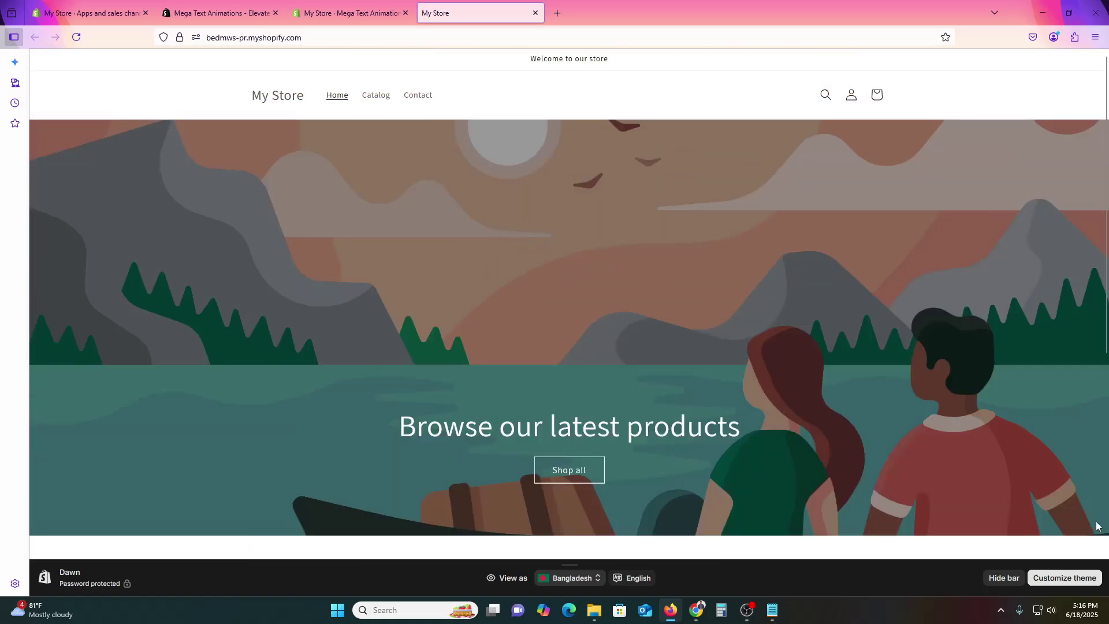
# Open the Dawn theme for customization from the storefront and look over its home page preview with the inspector active
pyautogui.click(1087, 579)
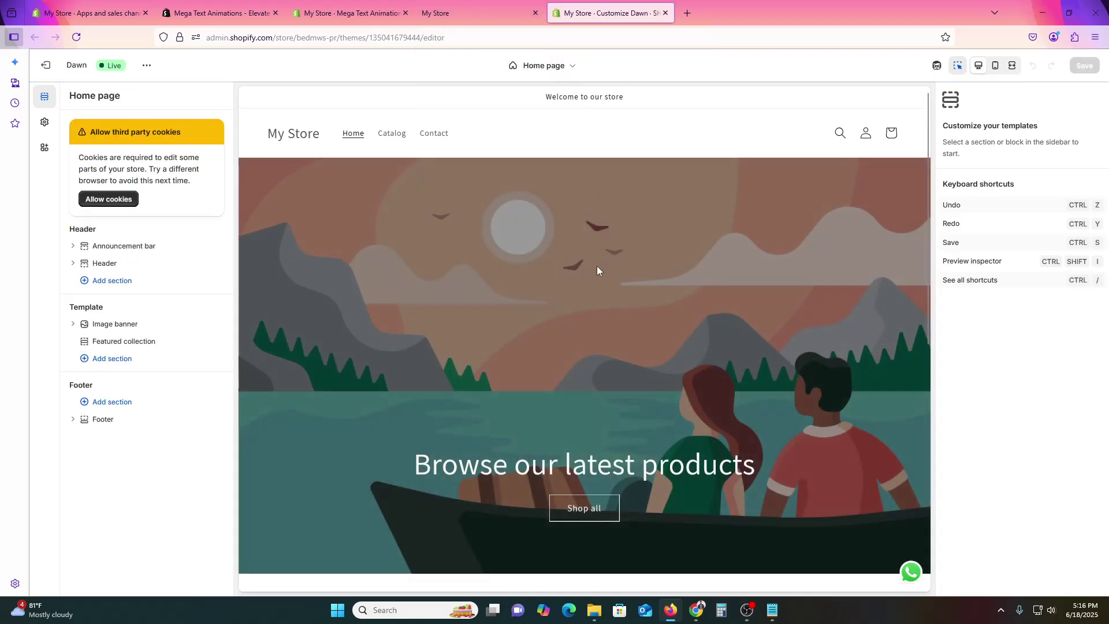
pyautogui.click(963, 67)
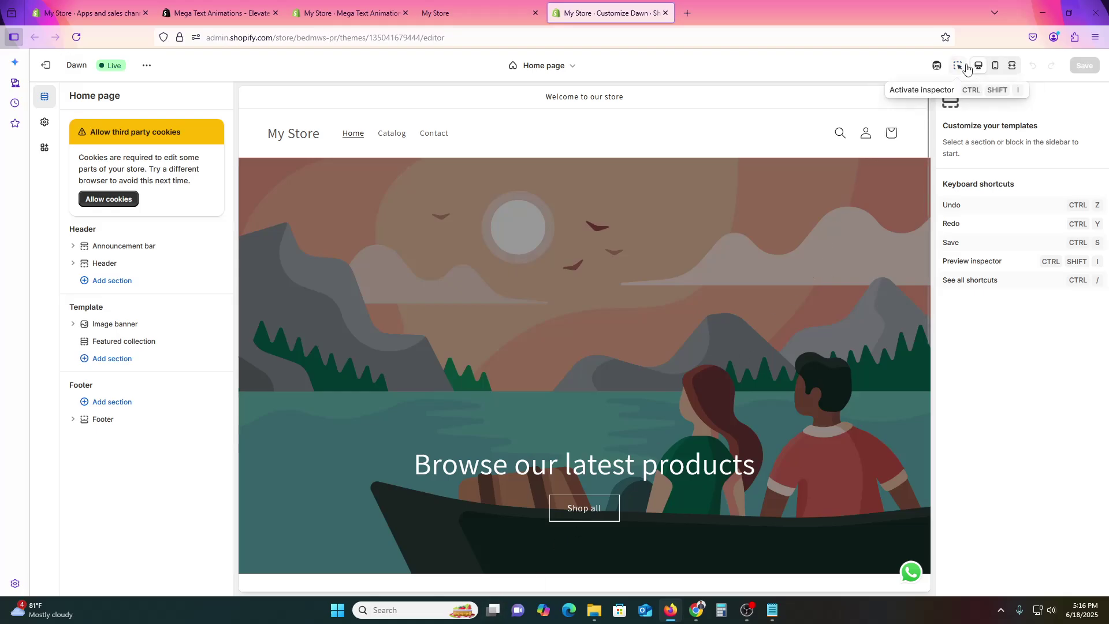
pyautogui.click(958, 68)
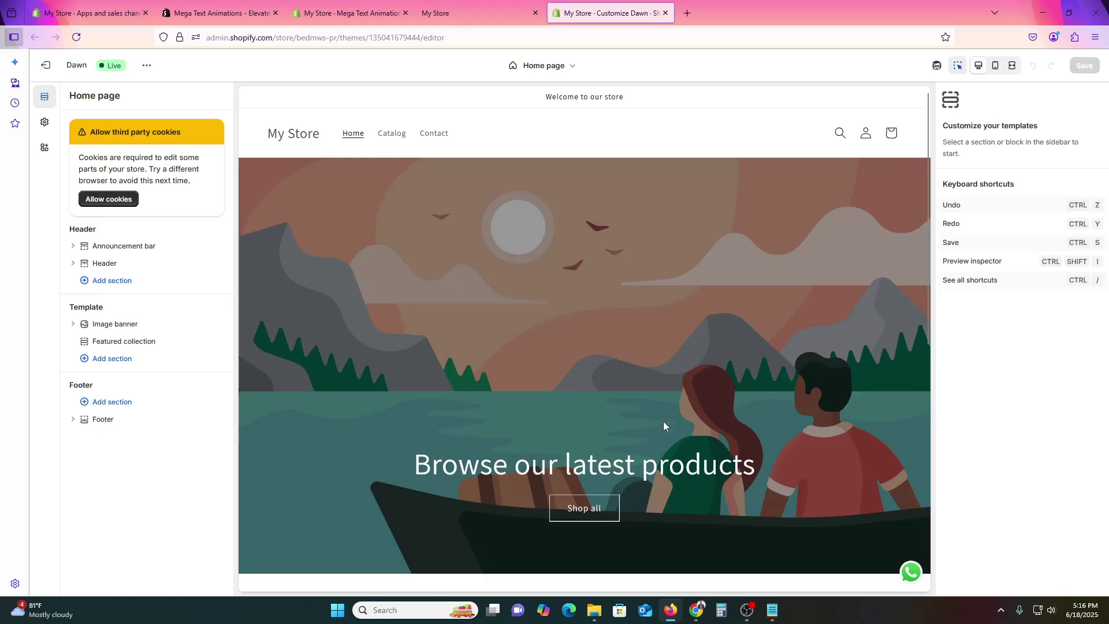
pyautogui.scroll(-4, 645, 484)
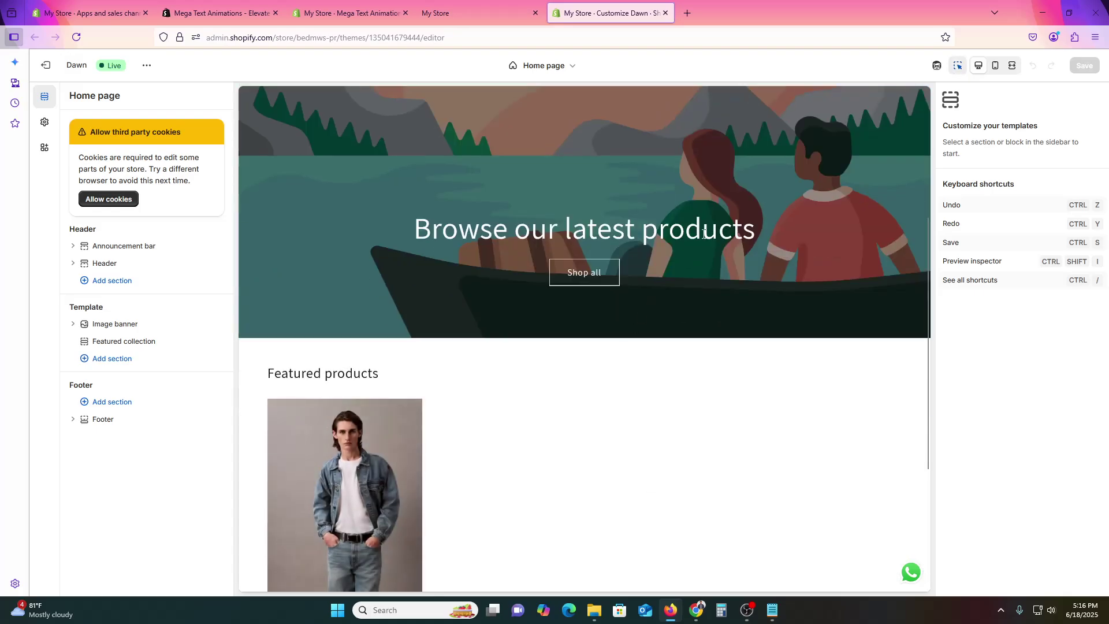
# Examine the settings of the announcement bar and image banner sections in the theme editor
pyautogui.click(111, 247)
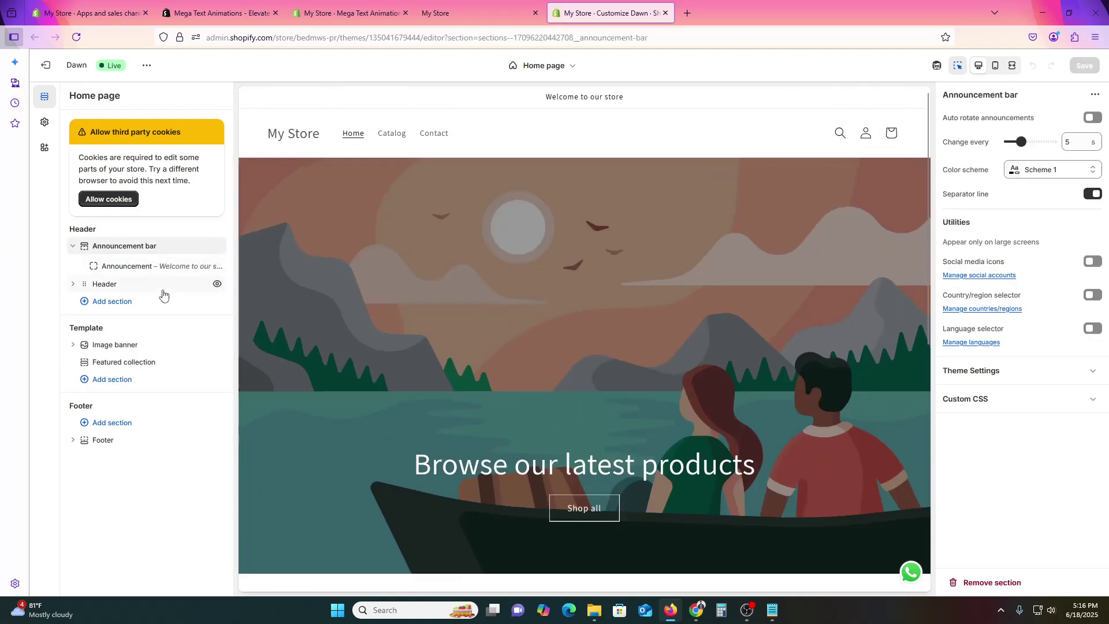
pyautogui.click(118, 345)
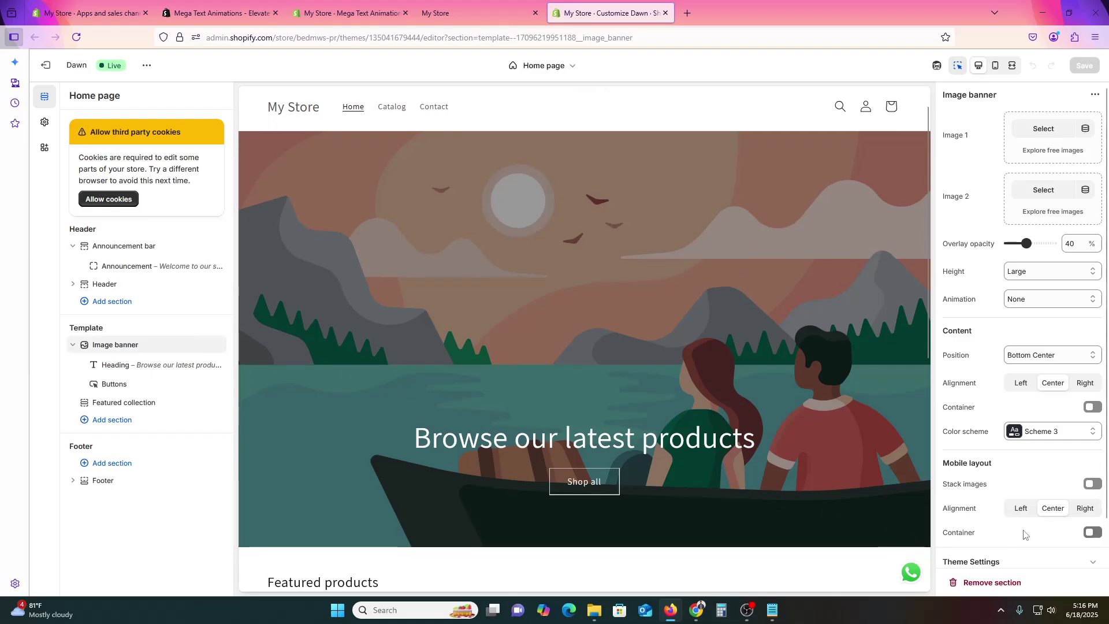
pyautogui.scroll(-3, 702, 454)
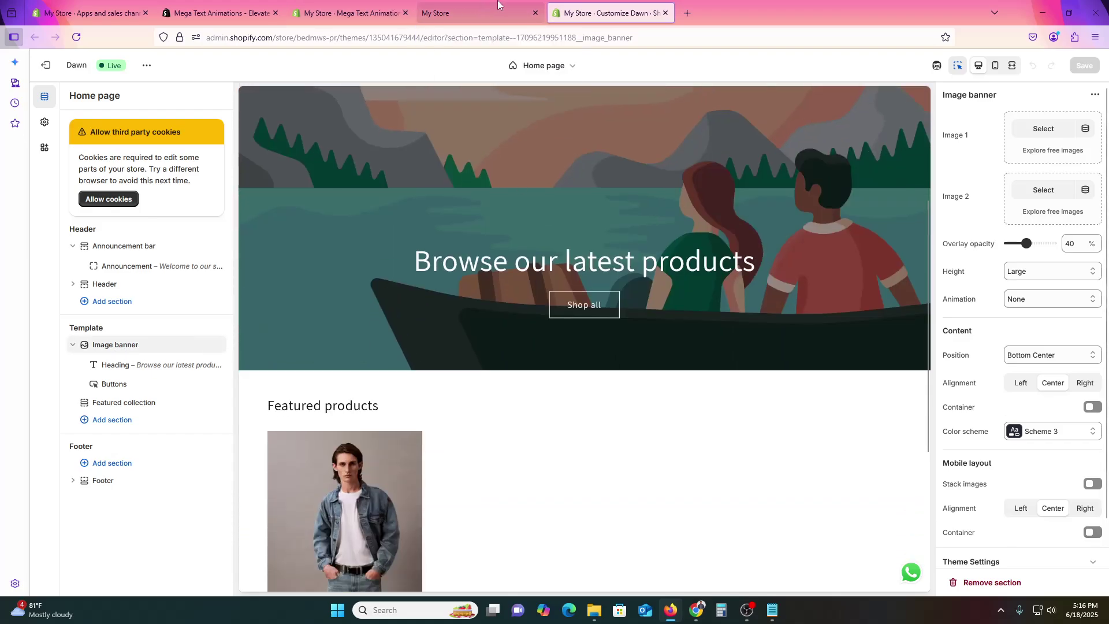
# Review the Mega Text Animations plans and app store listing again, and return to the "mexa text animation" search results
pyautogui.click(464, 8)
pyautogui.click(378, 13)
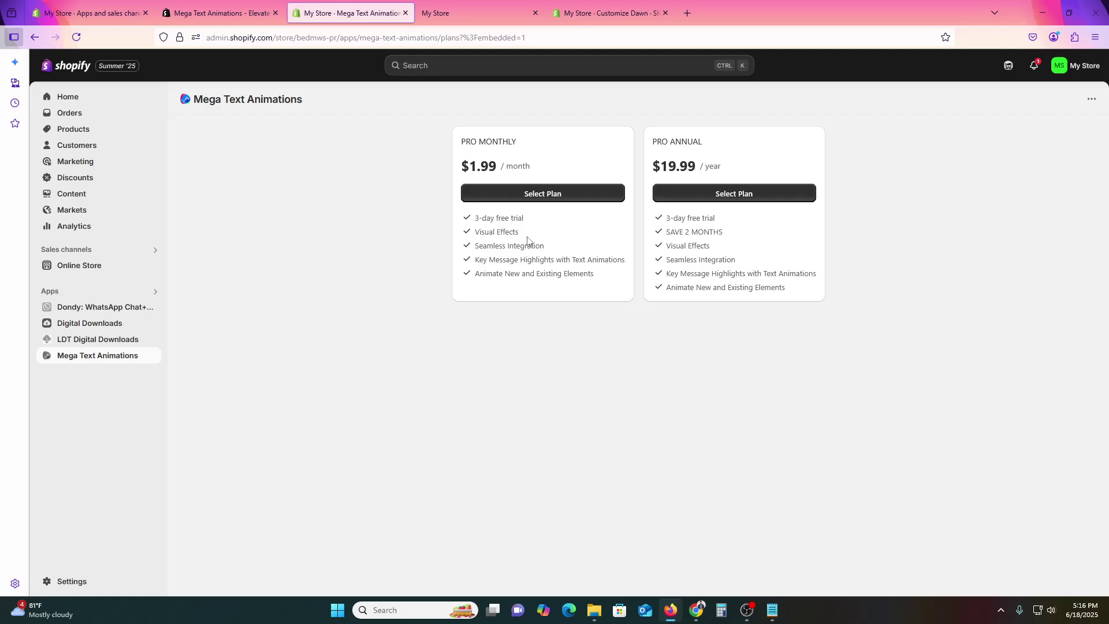
pyautogui.click(186, 5)
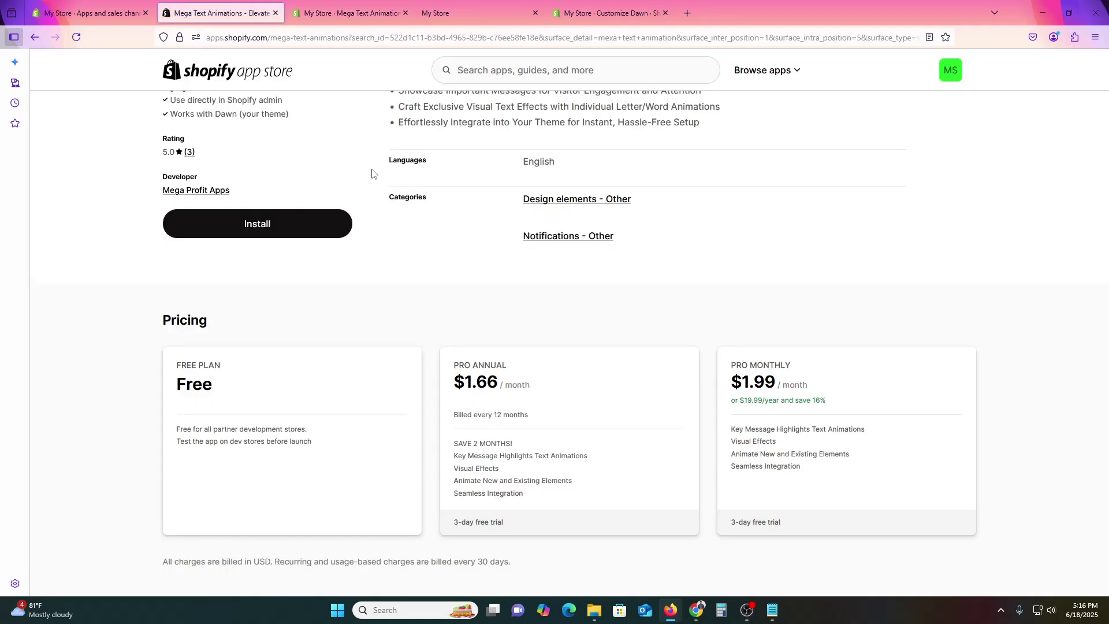
pyautogui.scroll(-15, 371, 171)
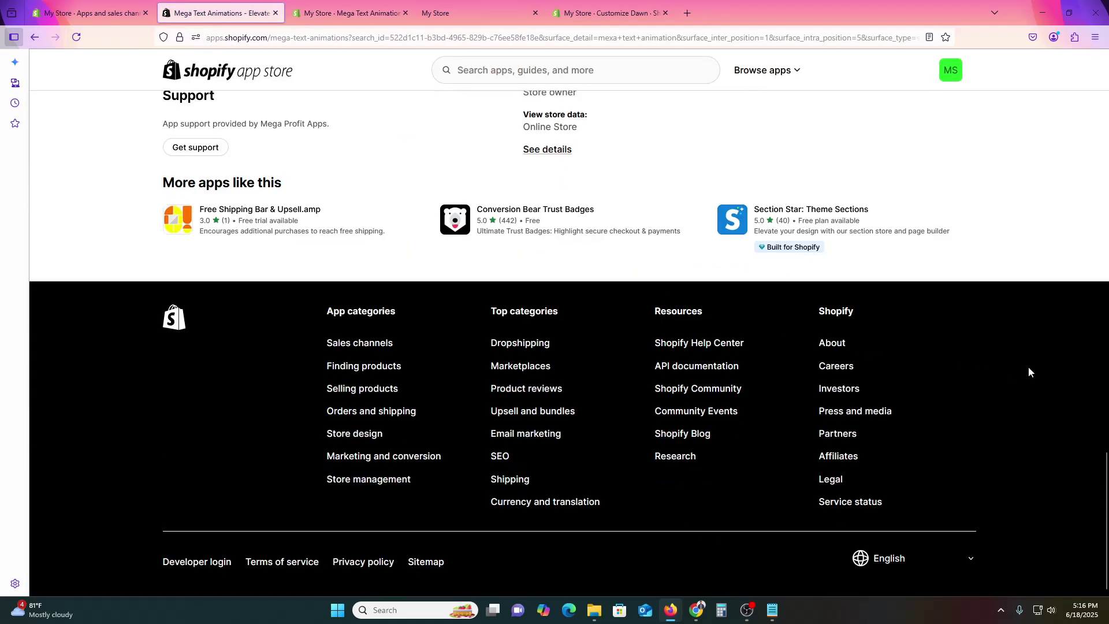
pyautogui.scroll(2, 1028, 366)
pyautogui.middleClick(1062, 358)
pyautogui.middleClick(1045, 233)
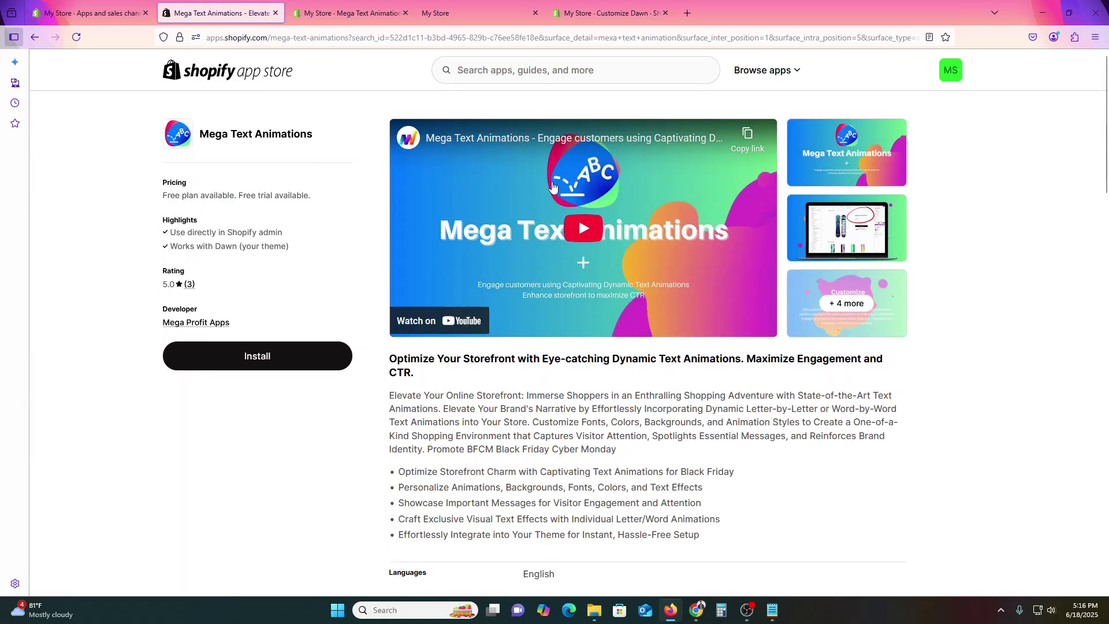
pyautogui.click(36, 39)
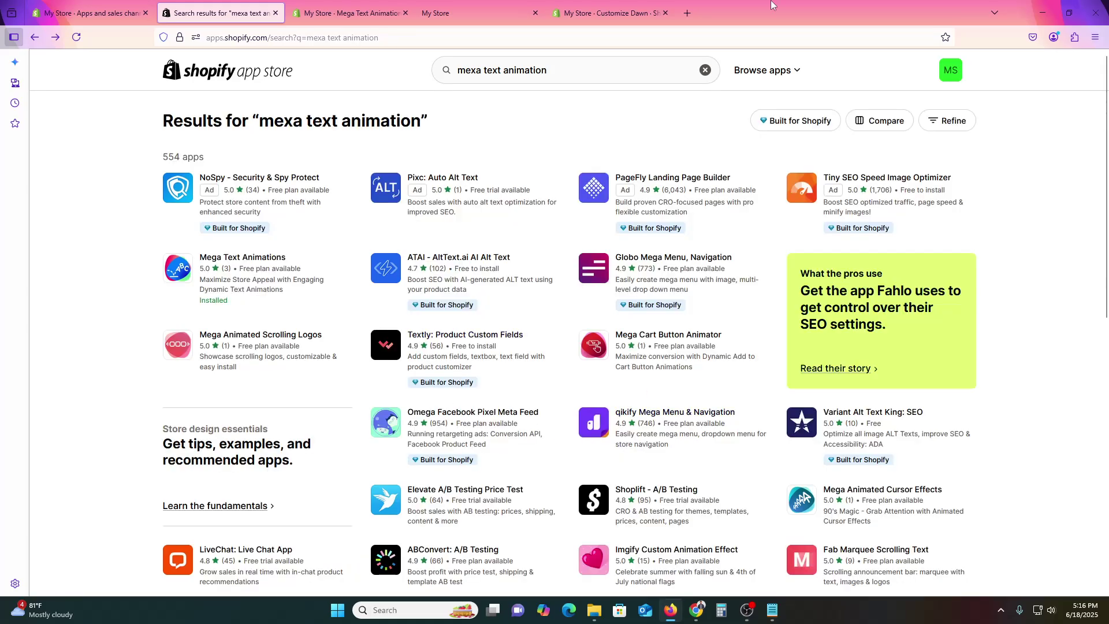
# Search Google for "chatgpt" in a new tab and open the official ChatGPT site
pyautogui.click(687, 7)
pyautogui.write('chatgpt')
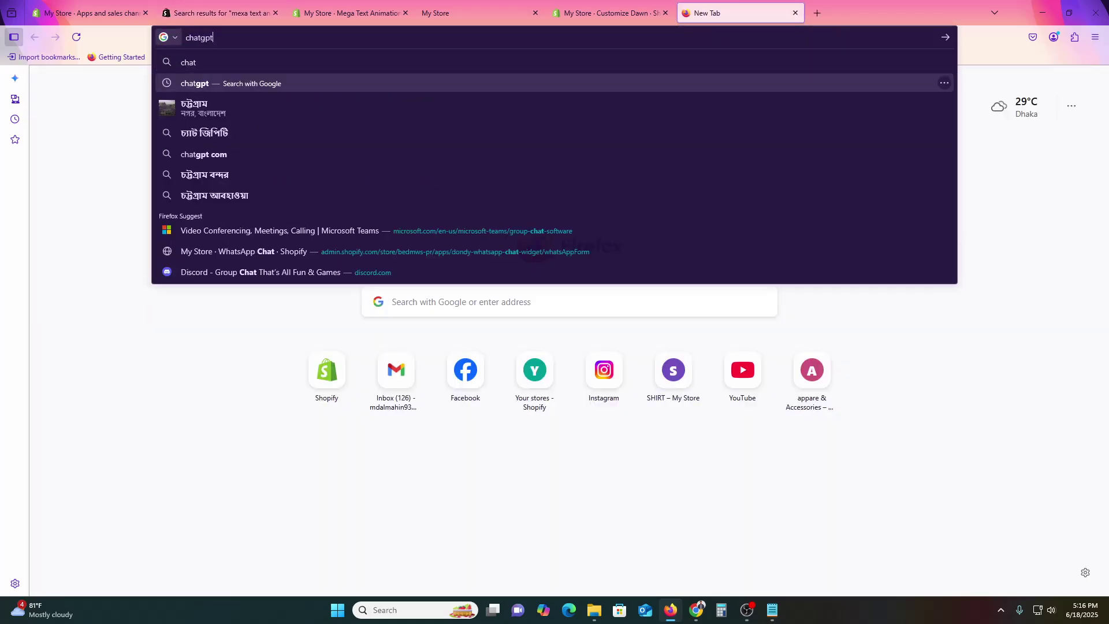
pyautogui.press('Return')
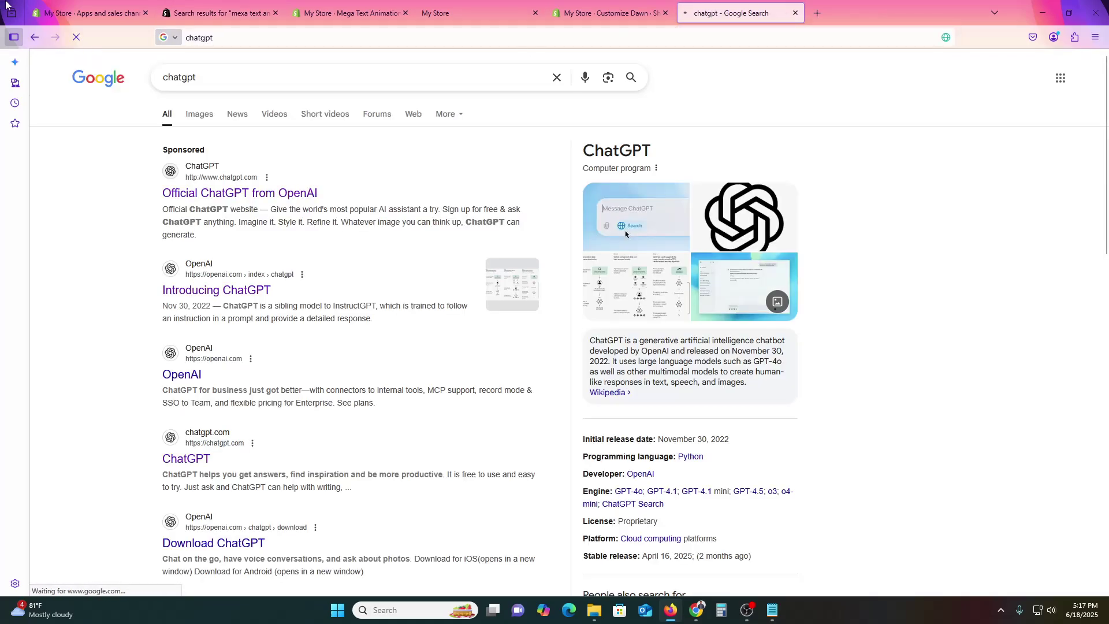
pyautogui.click(215, 197)
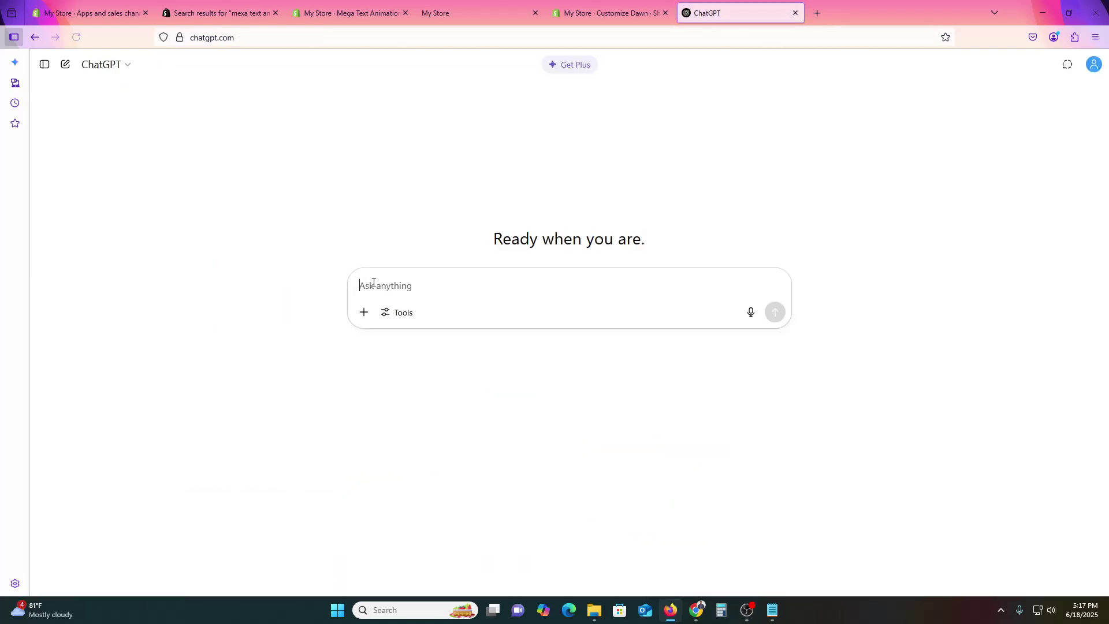
# Ask ChatGPT "how I can do animate button on shopify"
pyautogui.write('how I can do animation on shopify')
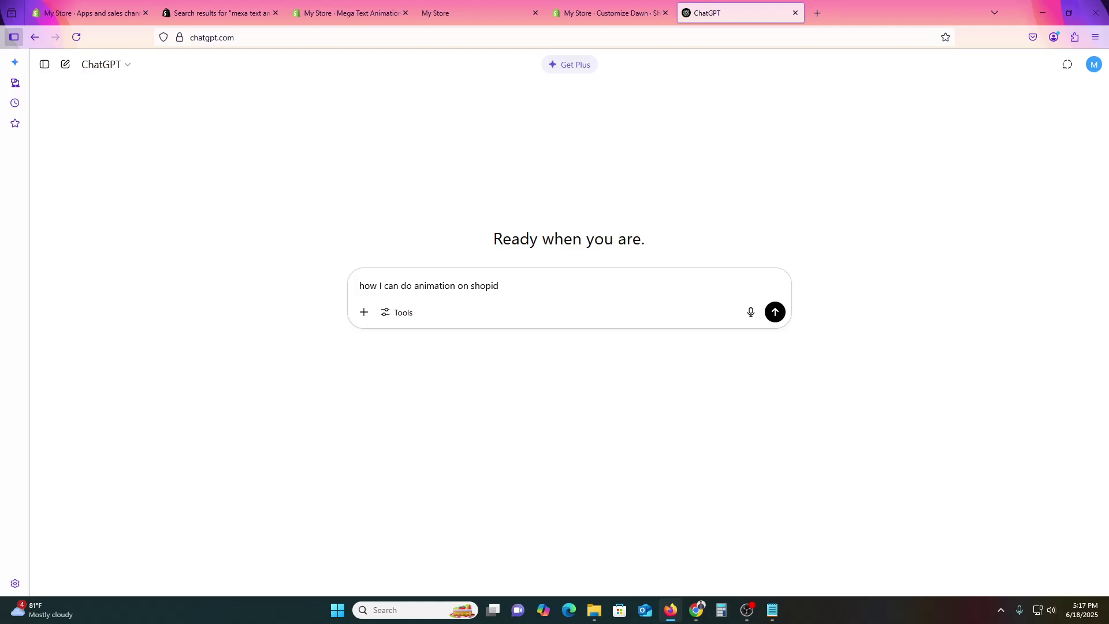
pyautogui.doubleClick(429, 287)
pyautogui.write('animate button')
pyautogui.press('Return')
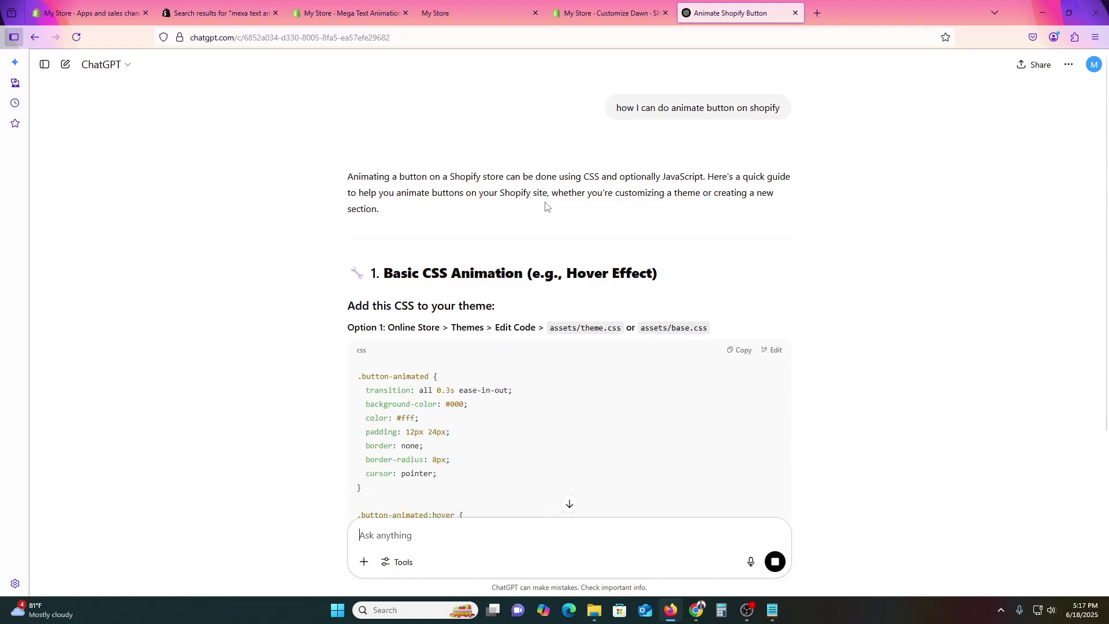
# Read through ChatGPT's button animation guide and ask "does they have any apps in shopify store?"
pyautogui.scroll(-5, 553, 266)
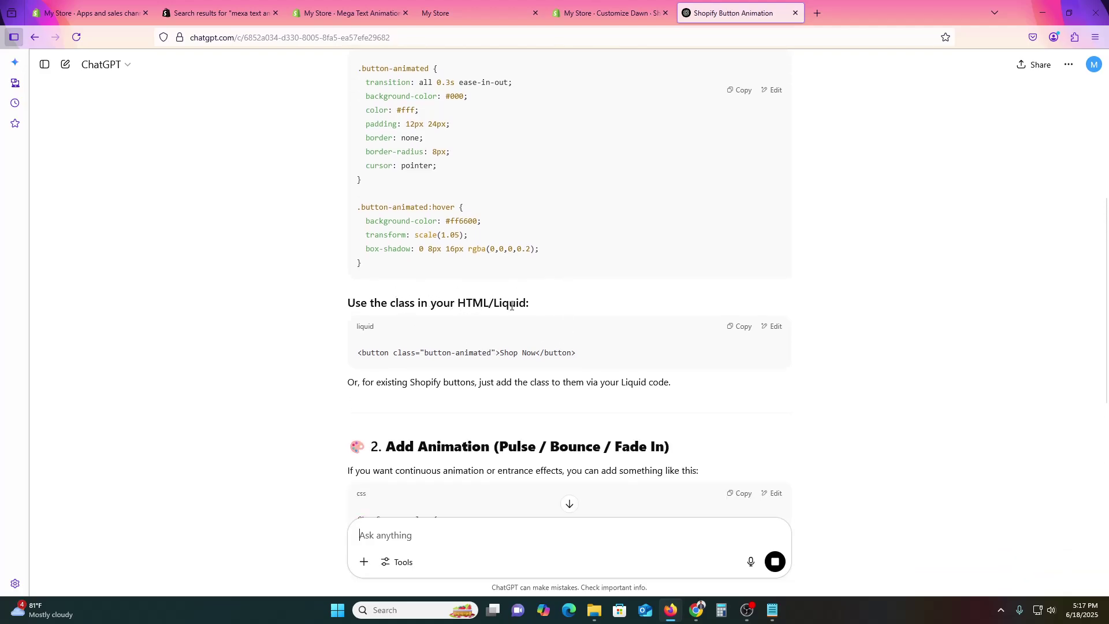
pyautogui.scroll(-8, 512, 401)
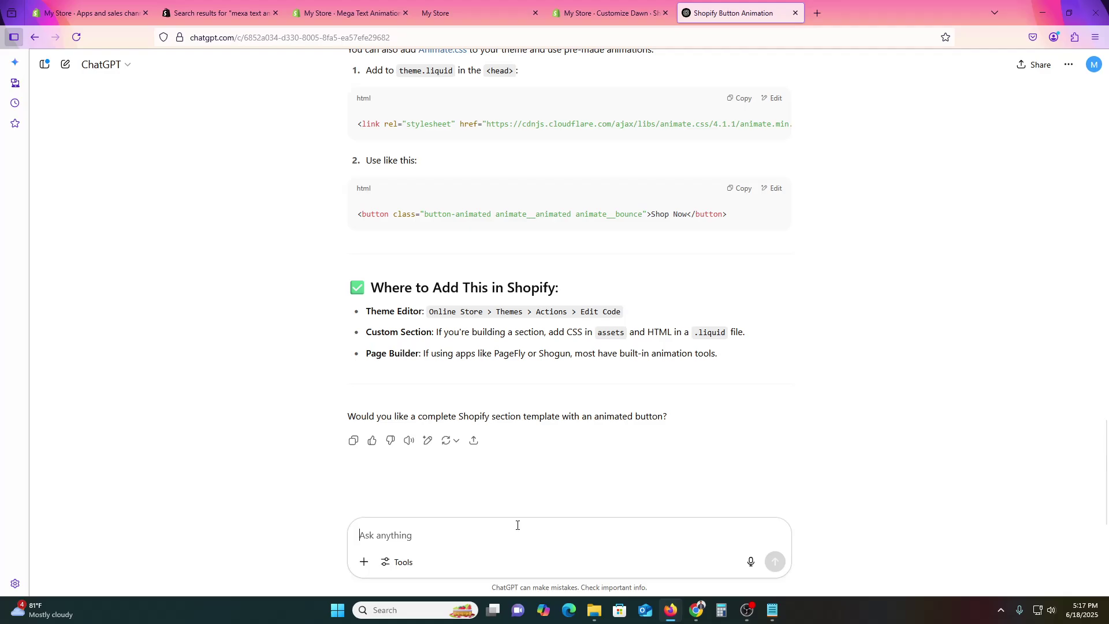
pyautogui.write('d')
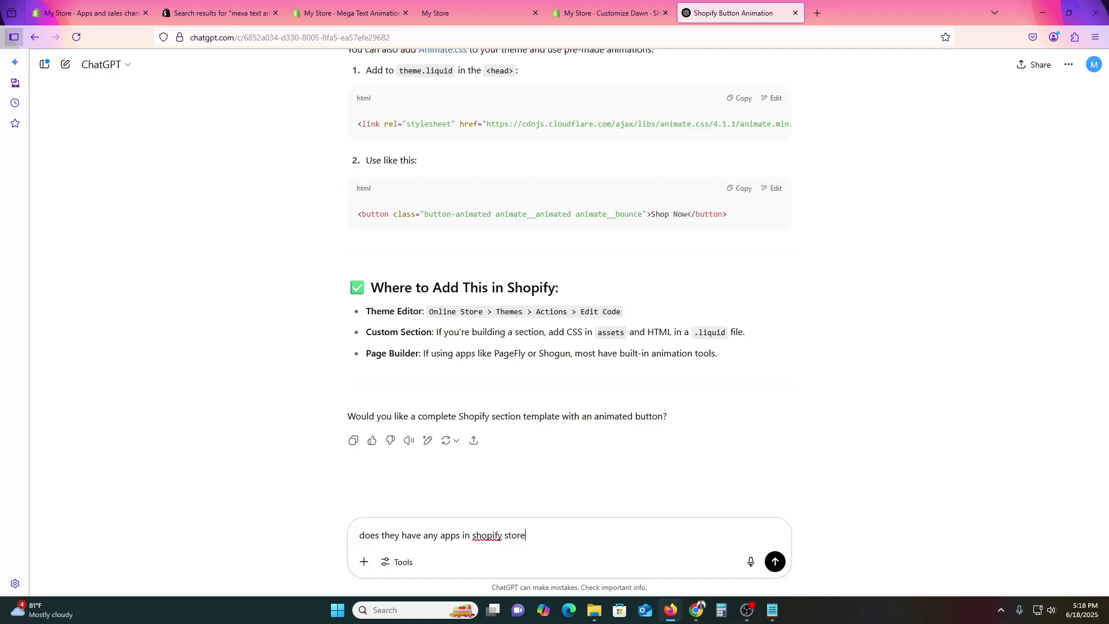
pyautogui.press('Return')
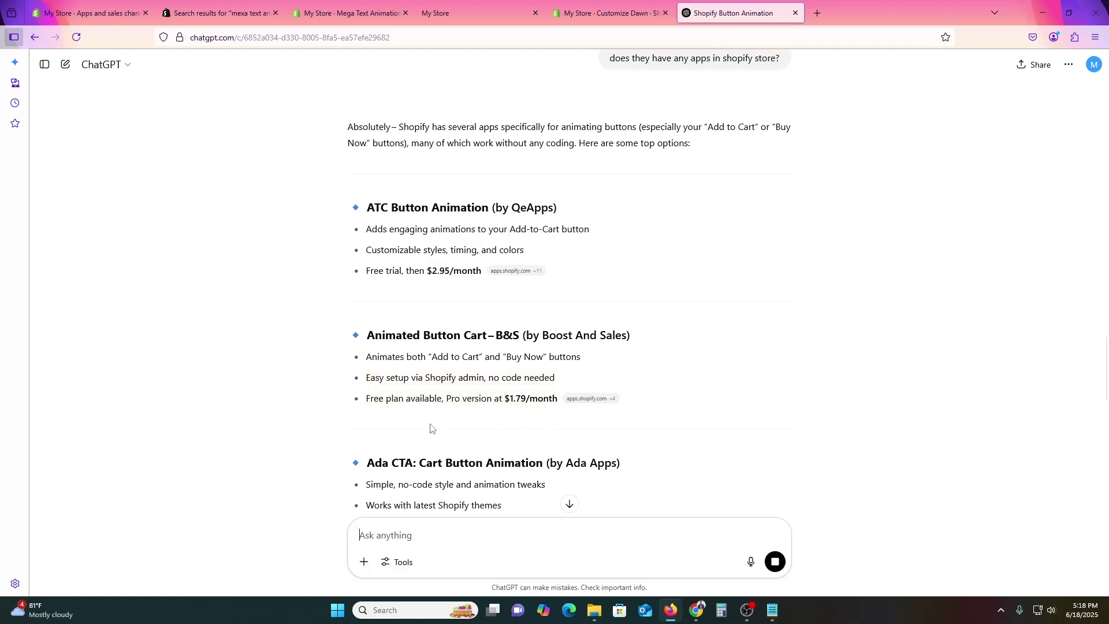
# Copy the CSSMagic app name from ChatGPT's suggestions and search for it in the Shopify App Store from the store admin
pyautogui.scroll(-2, 430, 427)
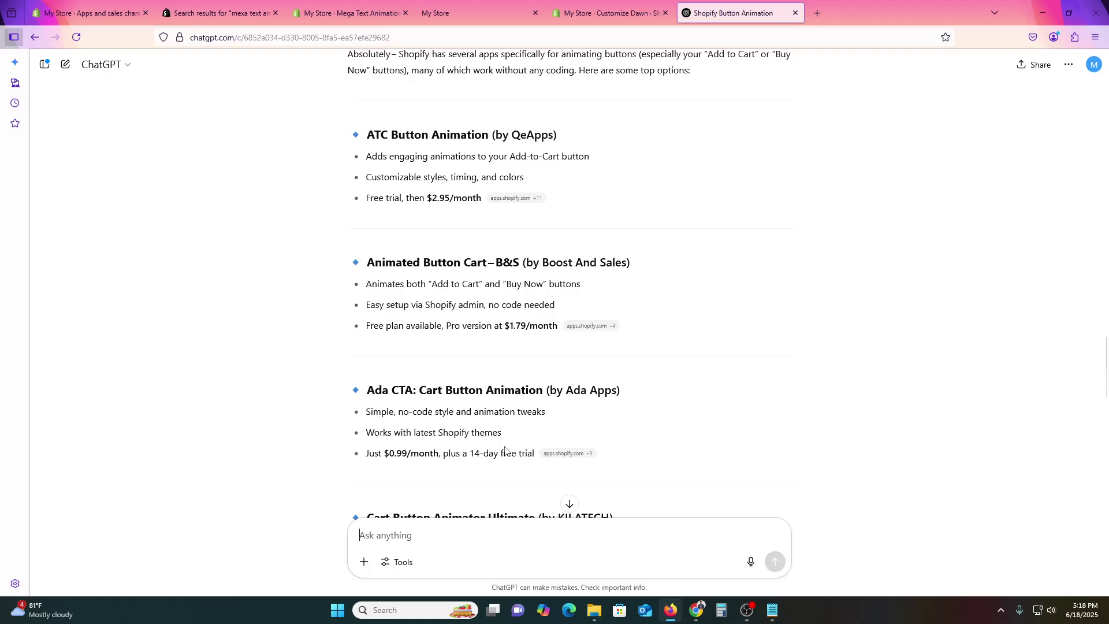
pyautogui.scroll(-7, 785, 445)
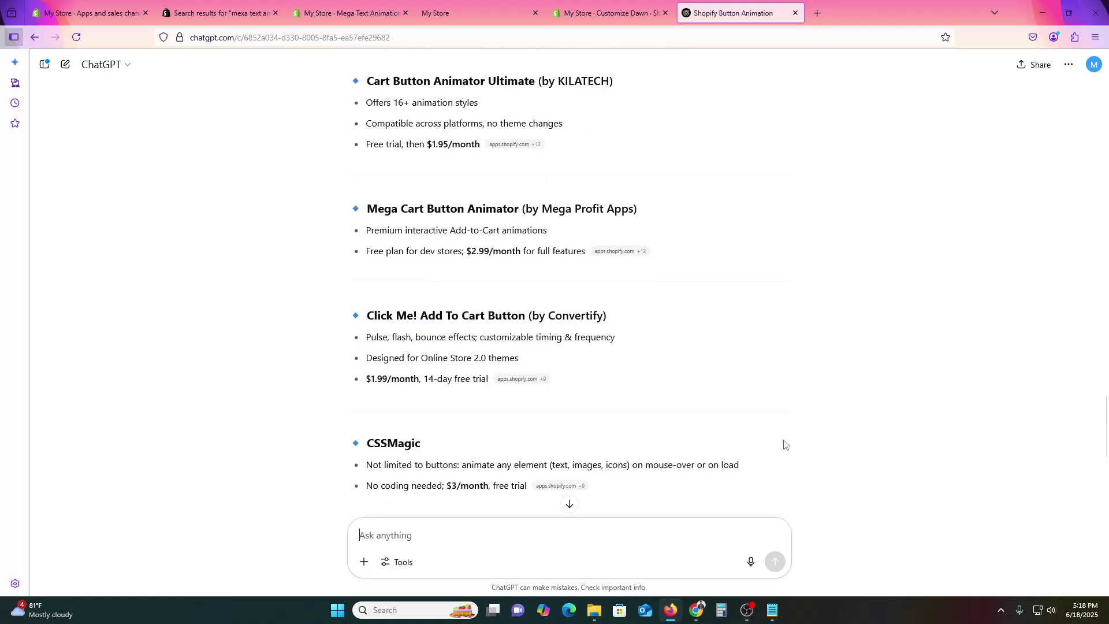
pyautogui.scroll(-2, 785, 445)
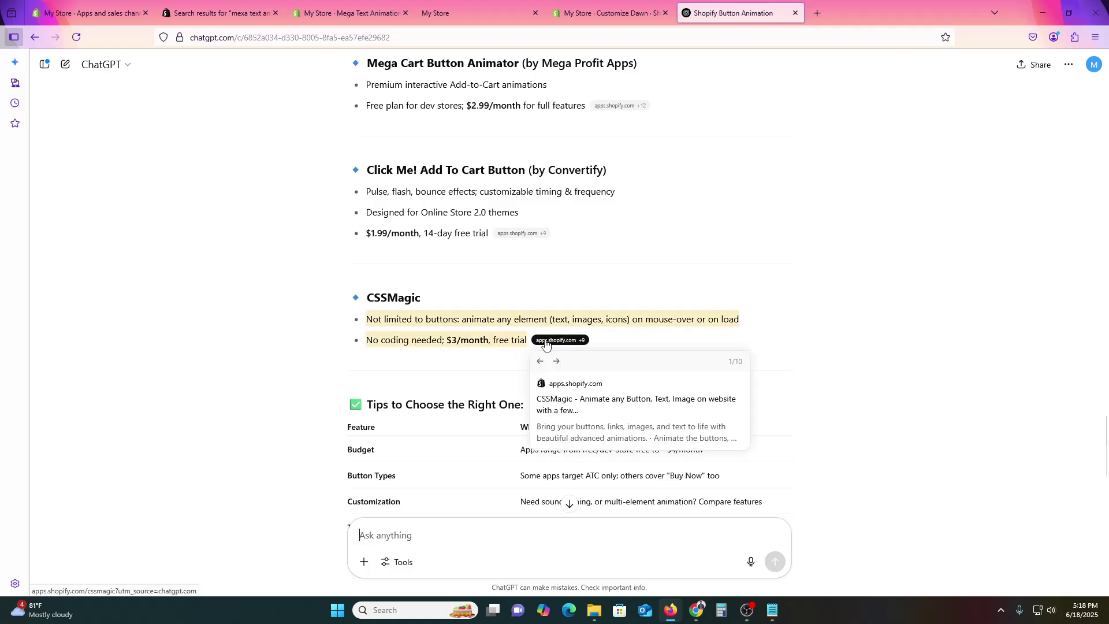
pyautogui.doubleClick(381, 297)
pyautogui.hotkey('ctrl', 'c')
pyautogui.click(350, 11)
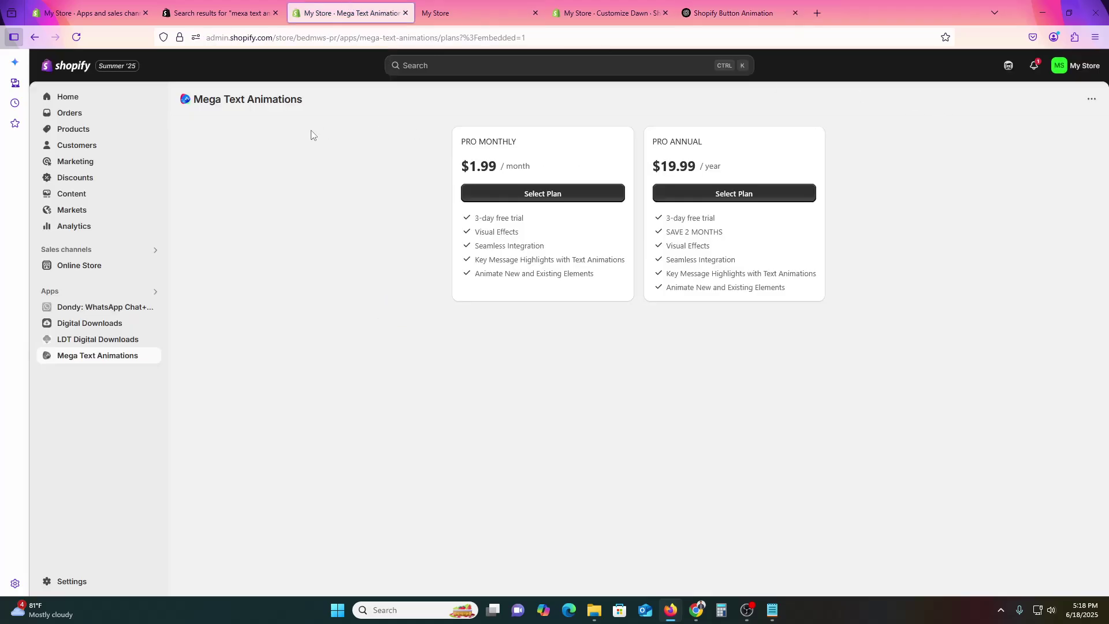
pyautogui.click(482, 67)
pyautogui.hotkey('ctrl', 'v')
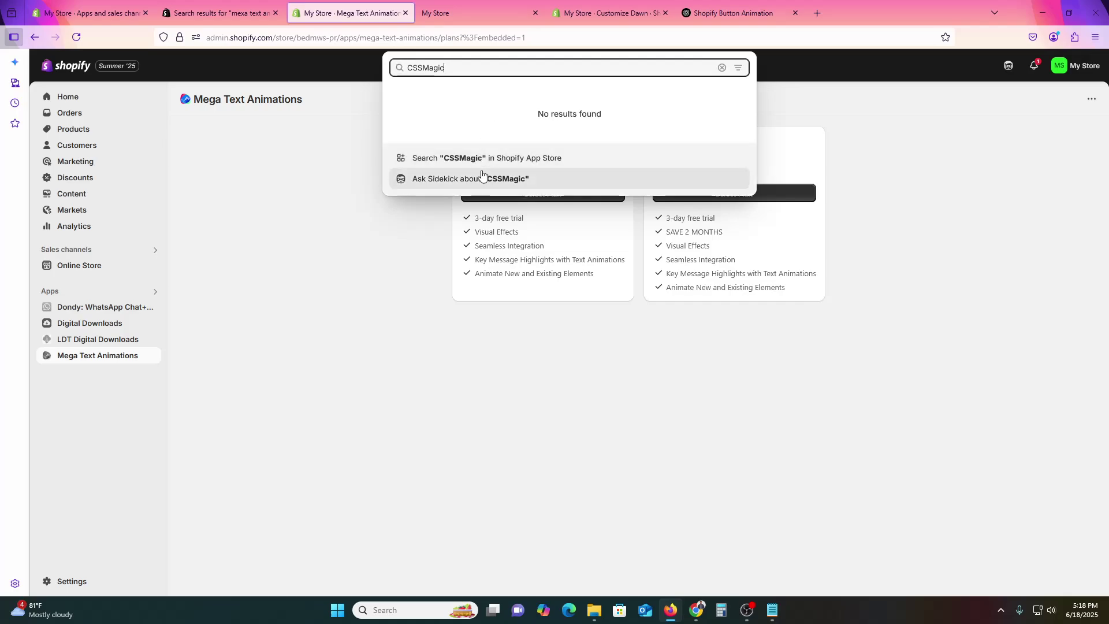
pyautogui.click(495, 159)
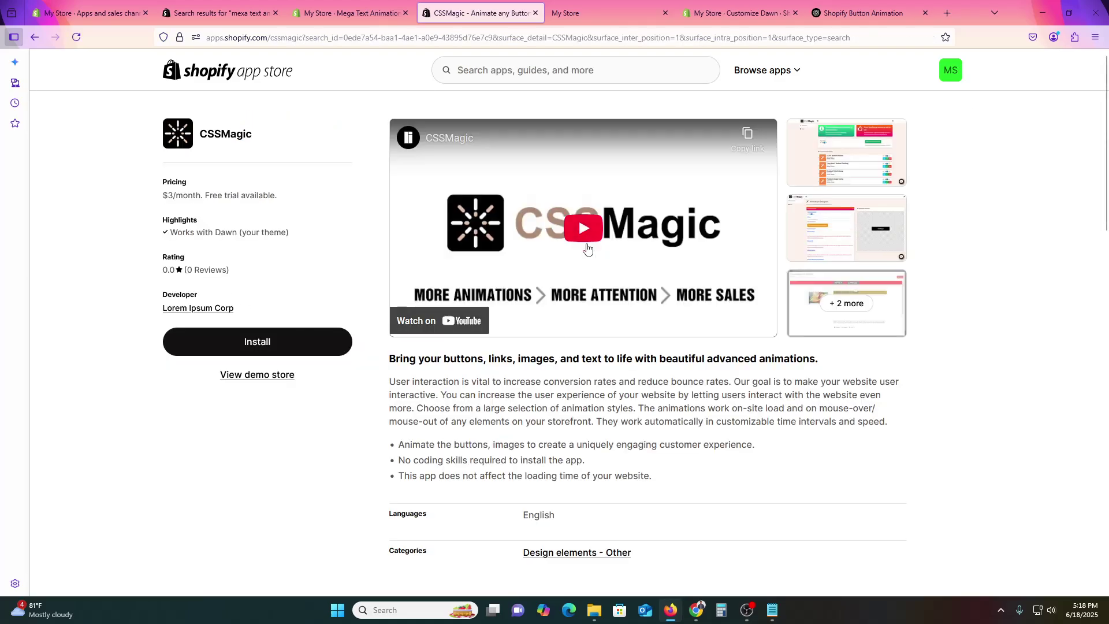
# Examine the CSSMagic listing's first screenshot, description and pricing
pyautogui.click(844, 156)
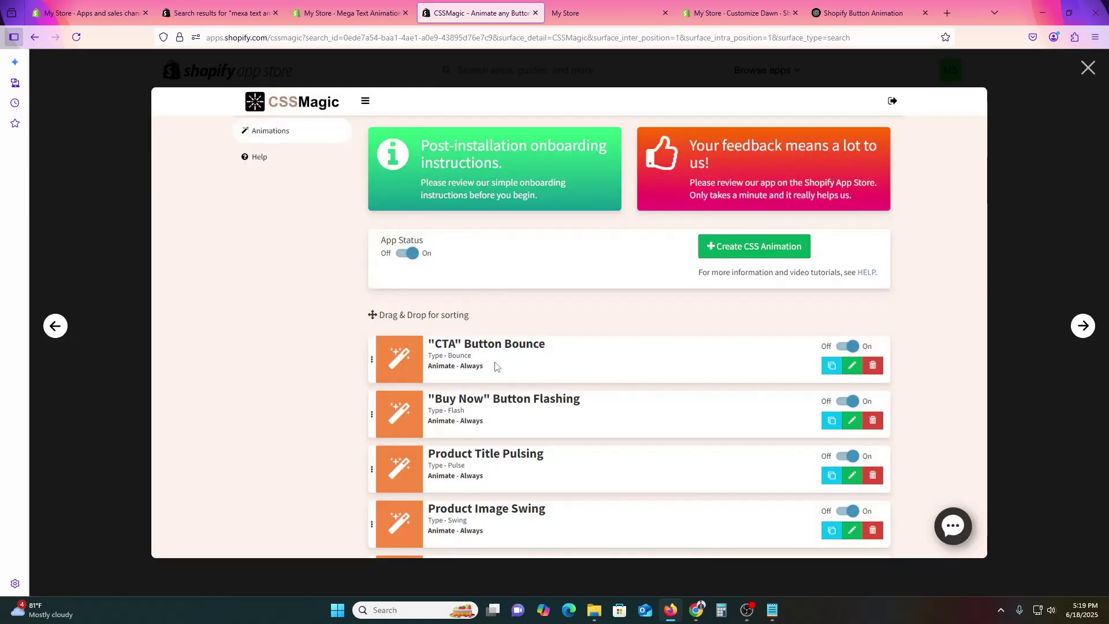
pyautogui.click(1015, 234)
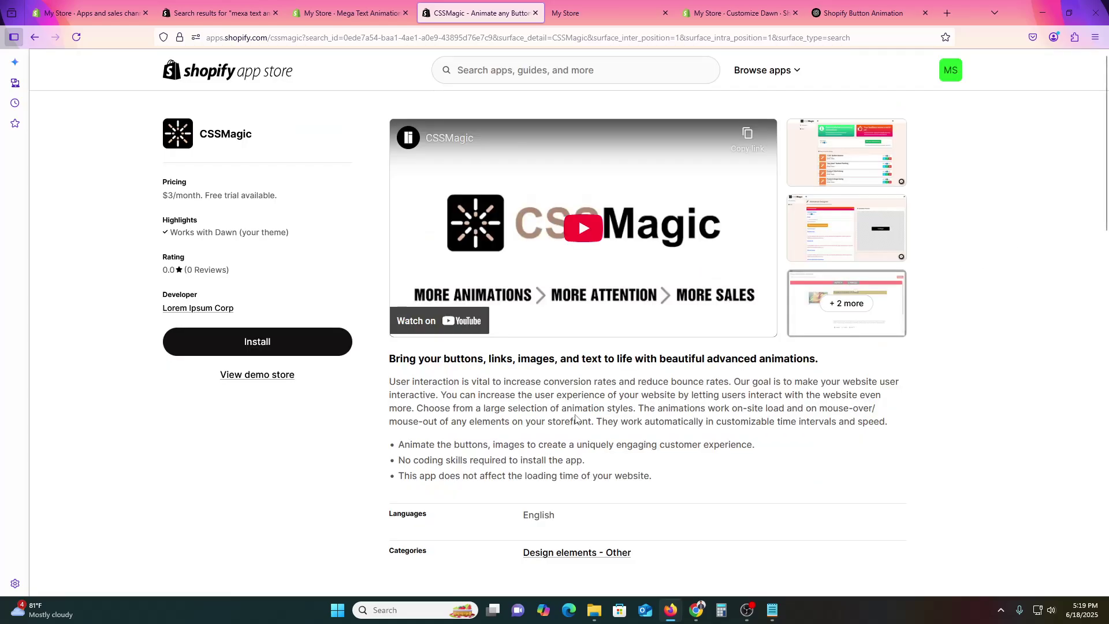
pyautogui.scroll(-5, 576, 416)
pyautogui.scroll(4, 574, 422)
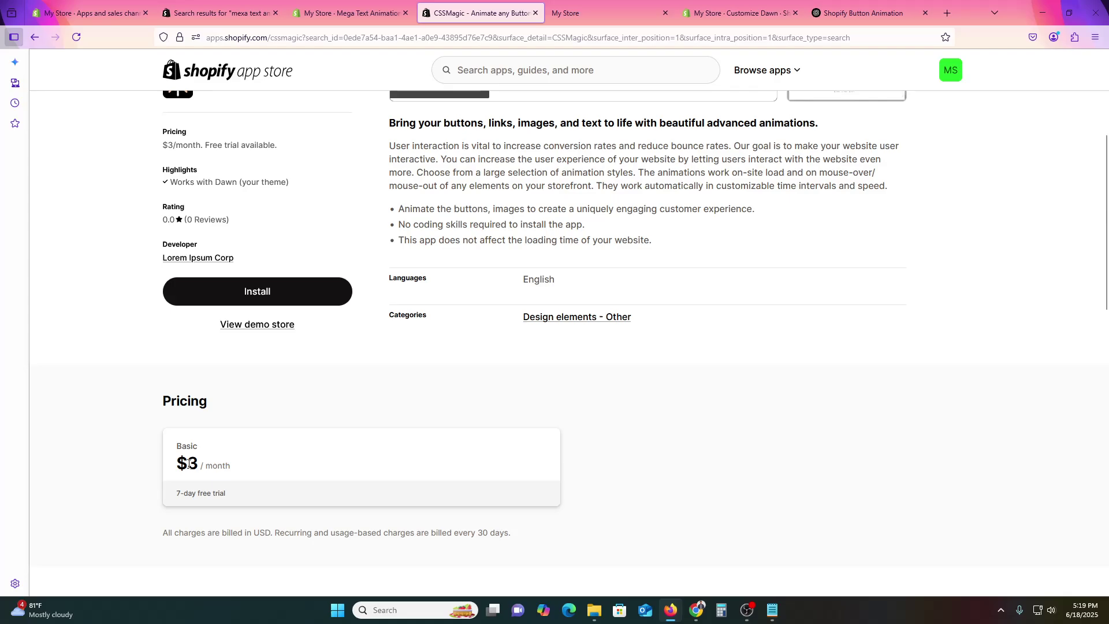
pyautogui.scroll(4, 284, 450)
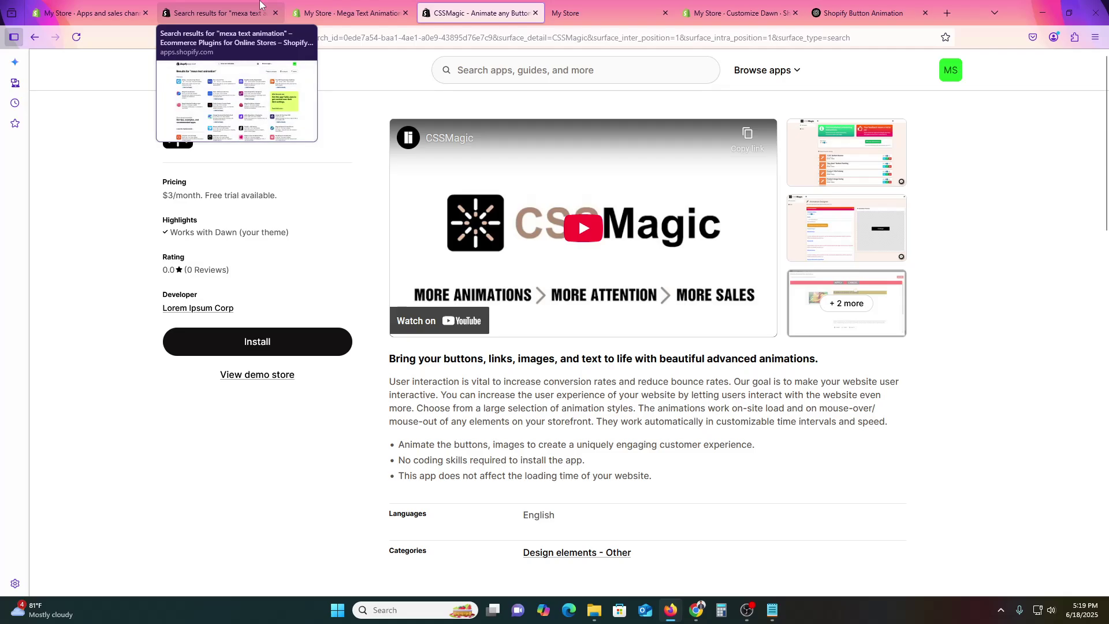
# Copy "Click Me! Add To Cart Button (by Convertify)" from ChatGPT's suggestions and search the Shopify App Store for it
pyautogui.click(861, 13)
pyautogui.scroll(3, 550, 380)
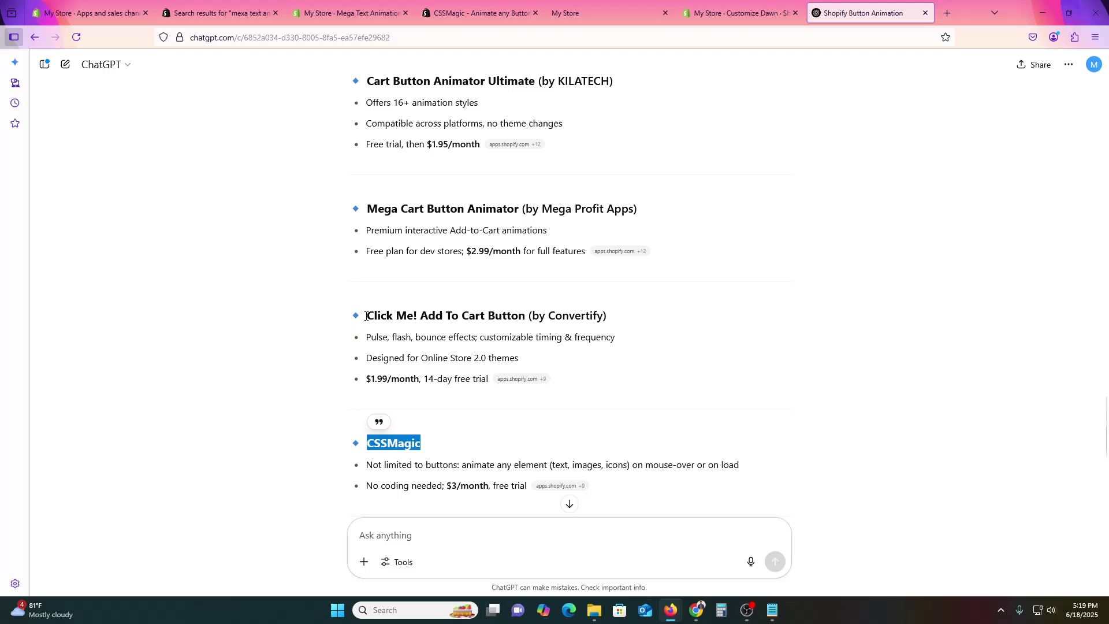
pyautogui.moveTo(366, 316); pyautogui.dragTo(674, 312)
pyautogui.hotkey('ctrl', 'c')
pyautogui.click(248, 6)
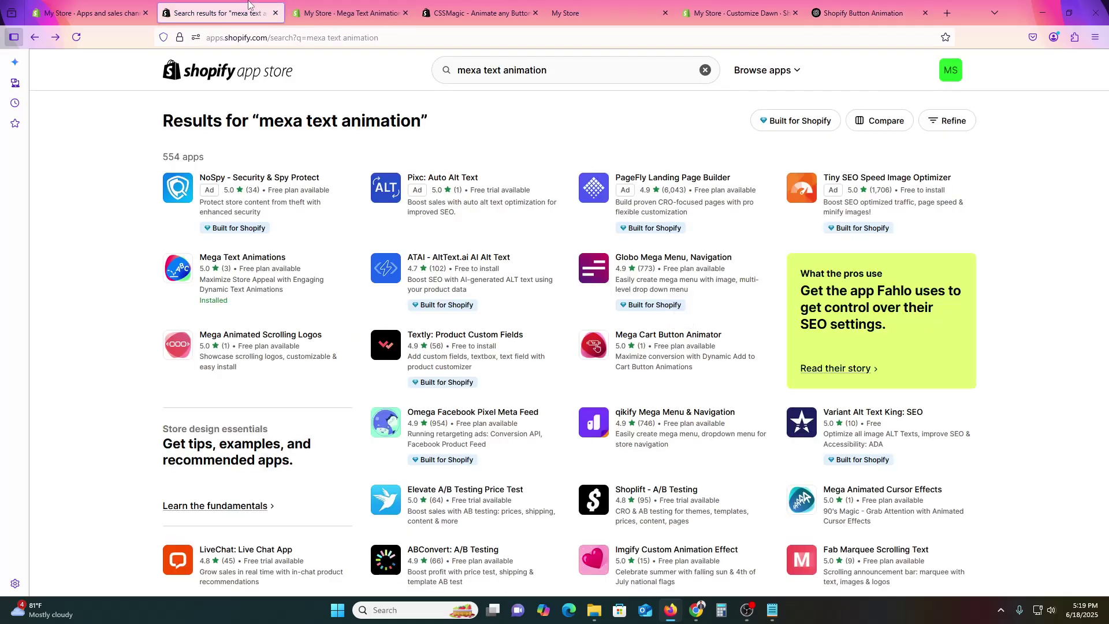
pyautogui.tripleClick(502, 70)
pyautogui.hotkey('ctrl', 'v')
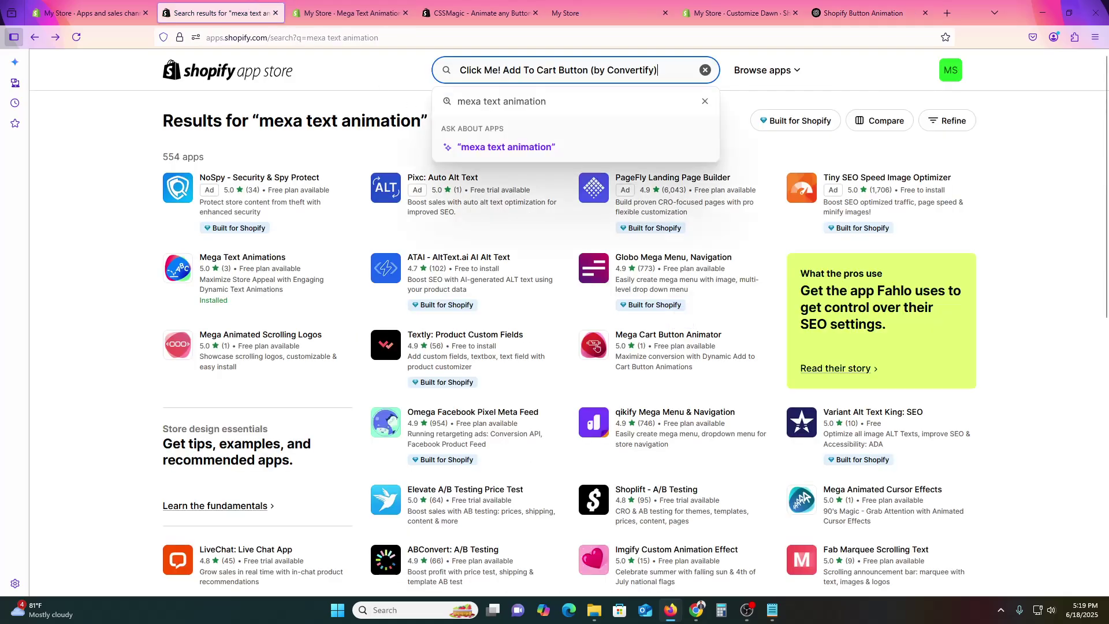
pyautogui.press('Return')
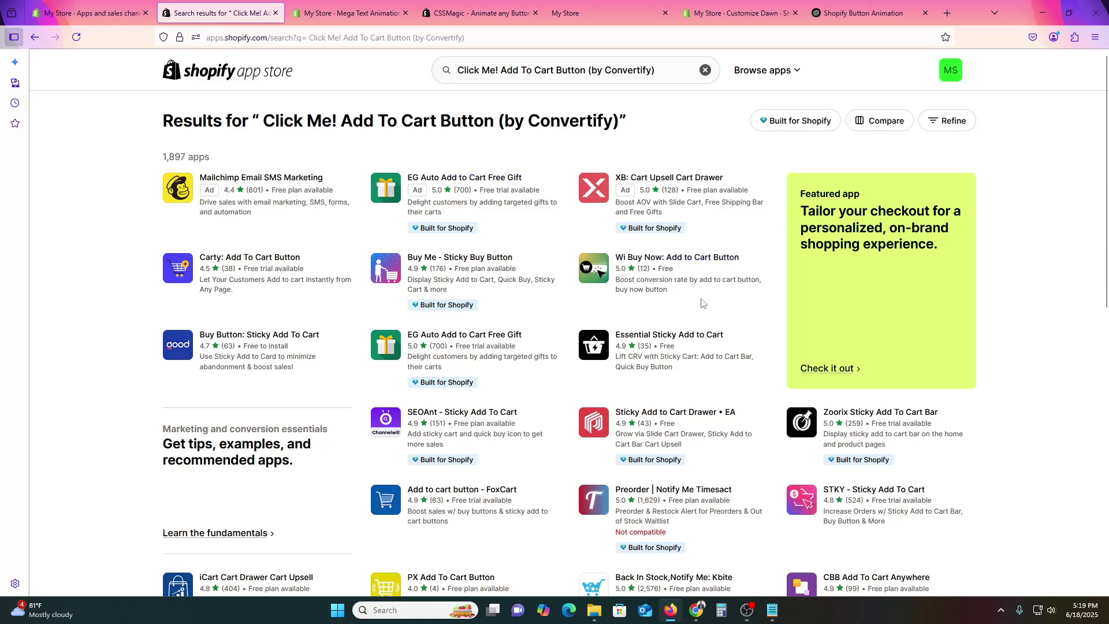
# Open the Click Me! Add To Cart Button listing and review its details, pricing and animation settings screenshot
pyautogui.scroll(-2, 704, 346)
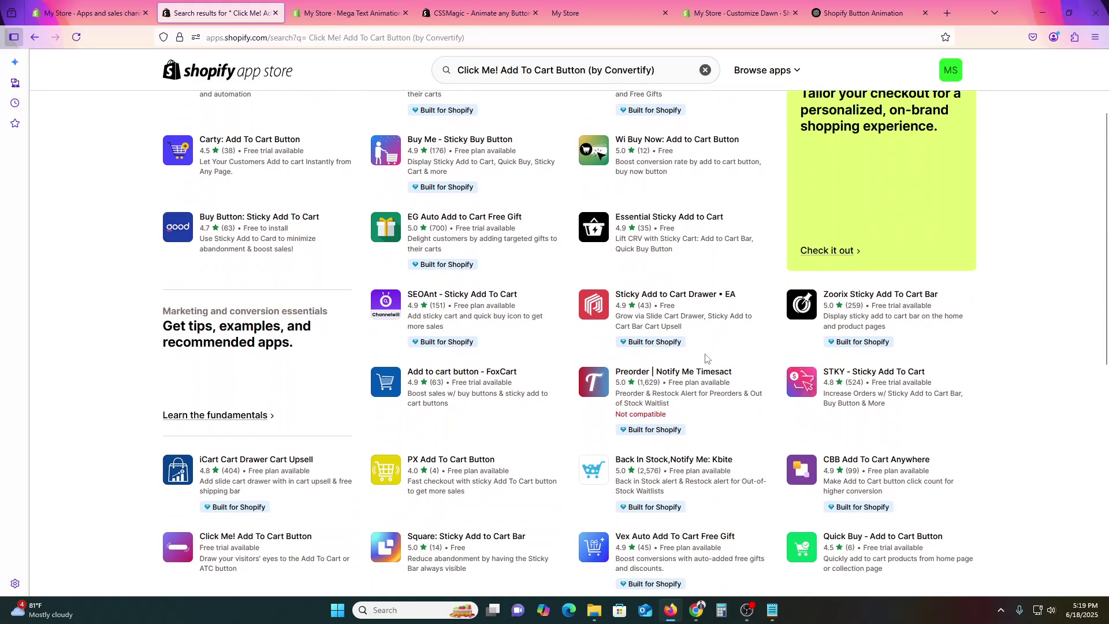
pyautogui.scroll(-2, 635, 418)
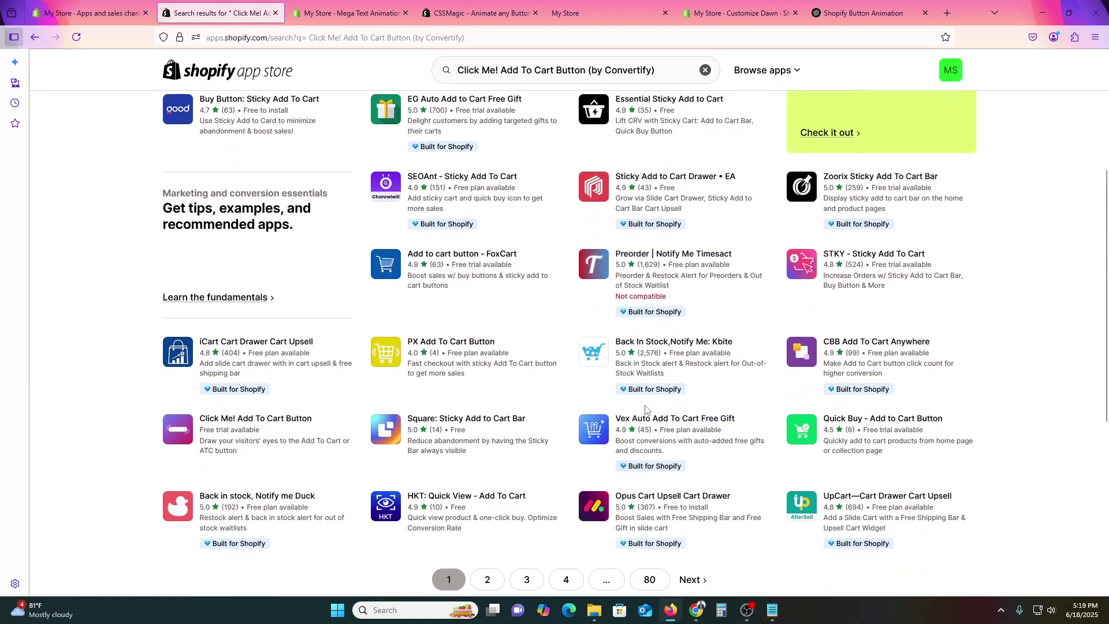
pyautogui.click(276, 424)
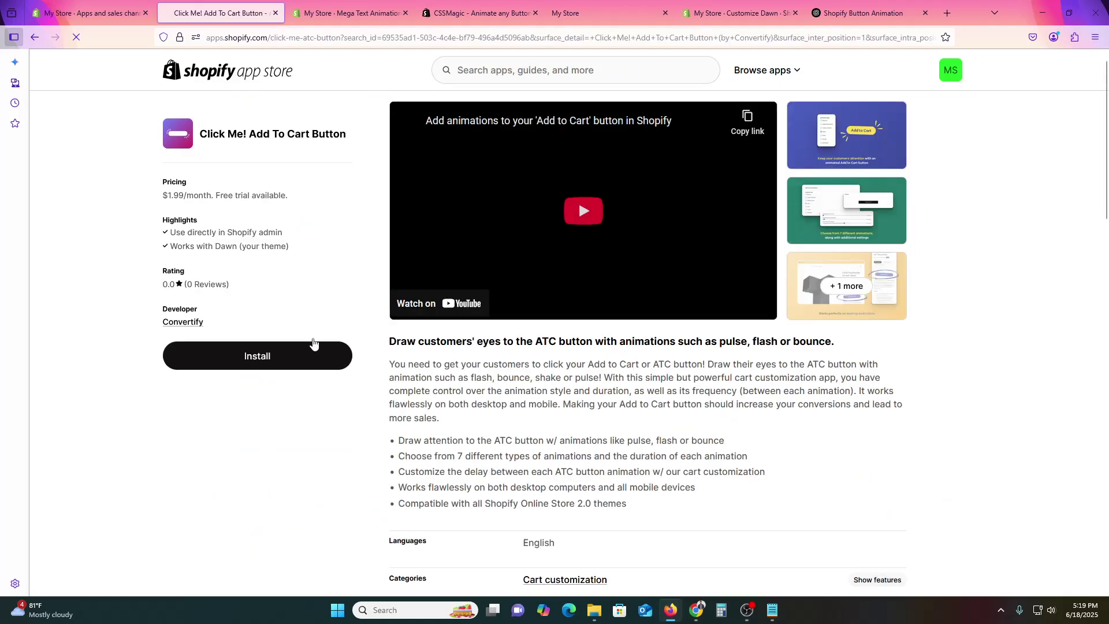
pyautogui.scroll(-9, 388, 371)
pyautogui.scroll(6, 310, 376)
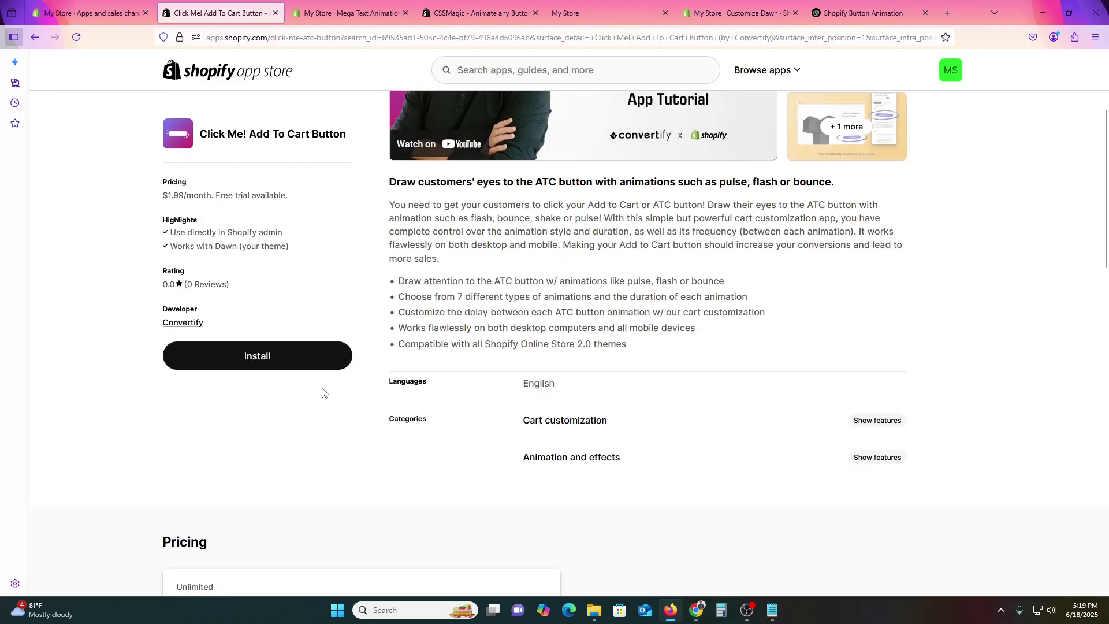
pyautogui.scroll(3, 322, 392)
pyautogui.click(843, 231)
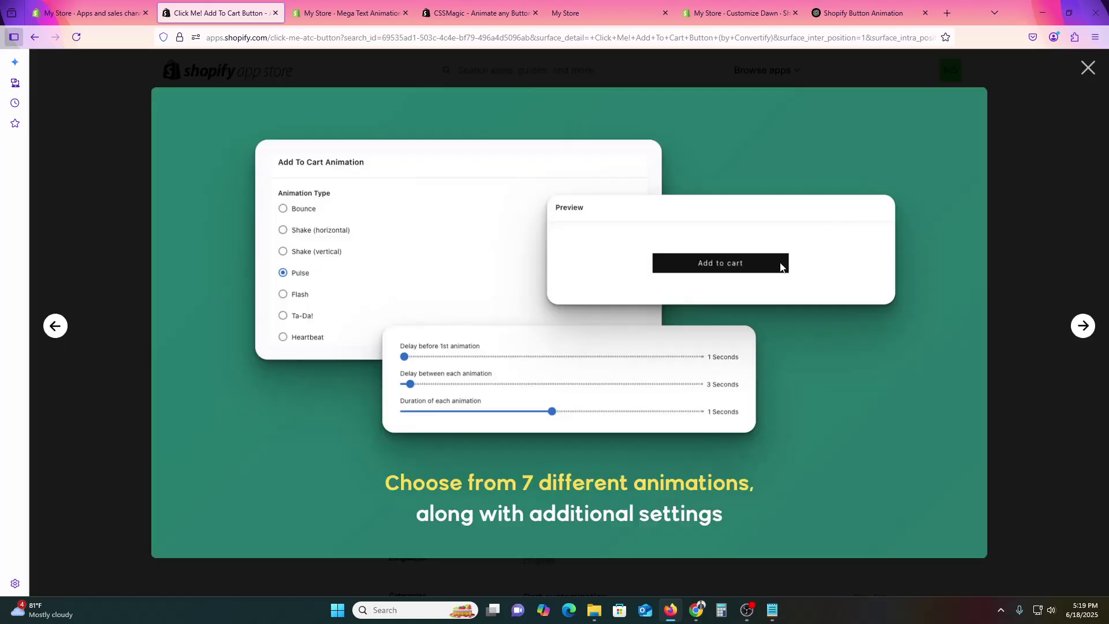
pyautogui.click(1087, 69)
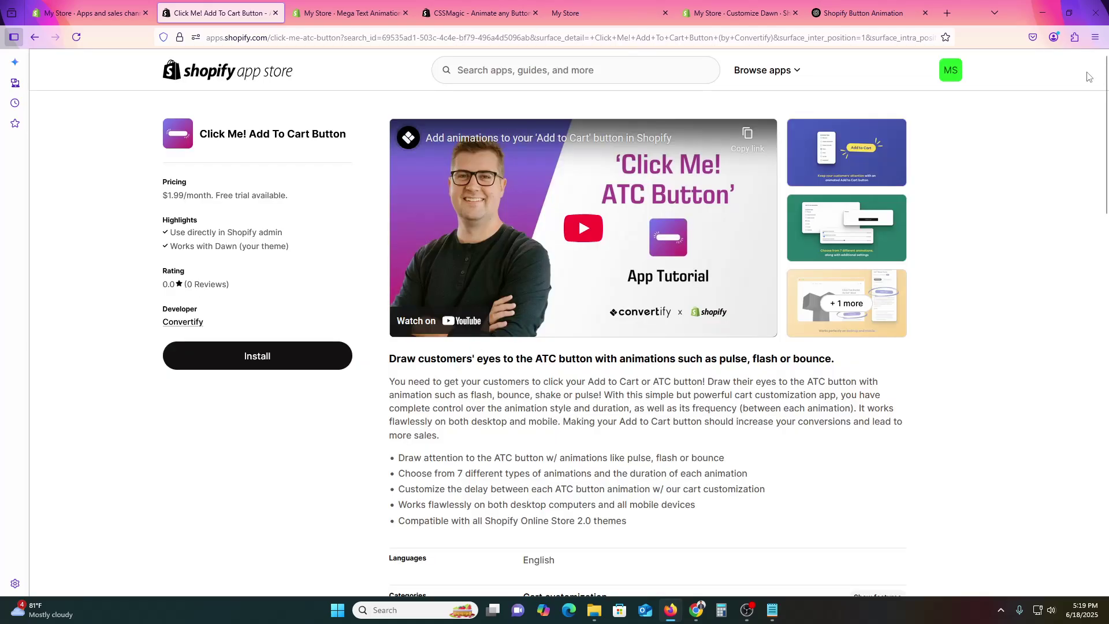
# Compare the Mega Text Animations plans with the CSSMagic listing, ending on the Mega Text Animations plans page
pyautogui.click(340, 6)
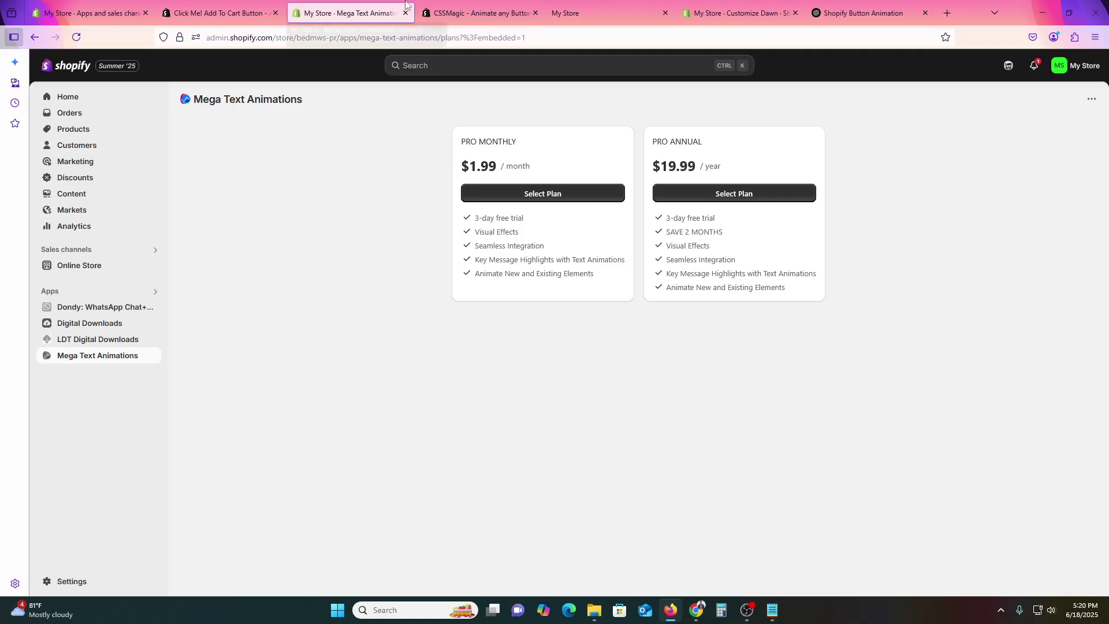
pyautogui.click(456, 7)
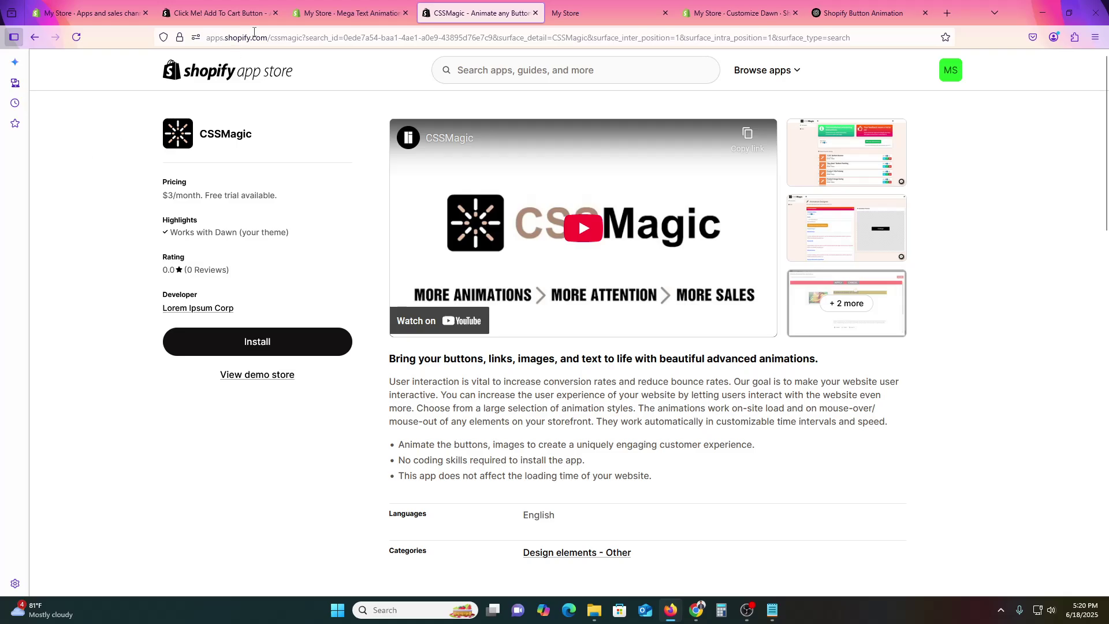
pyautogui.click(11, 13)
pyautogui.click(347, 12)
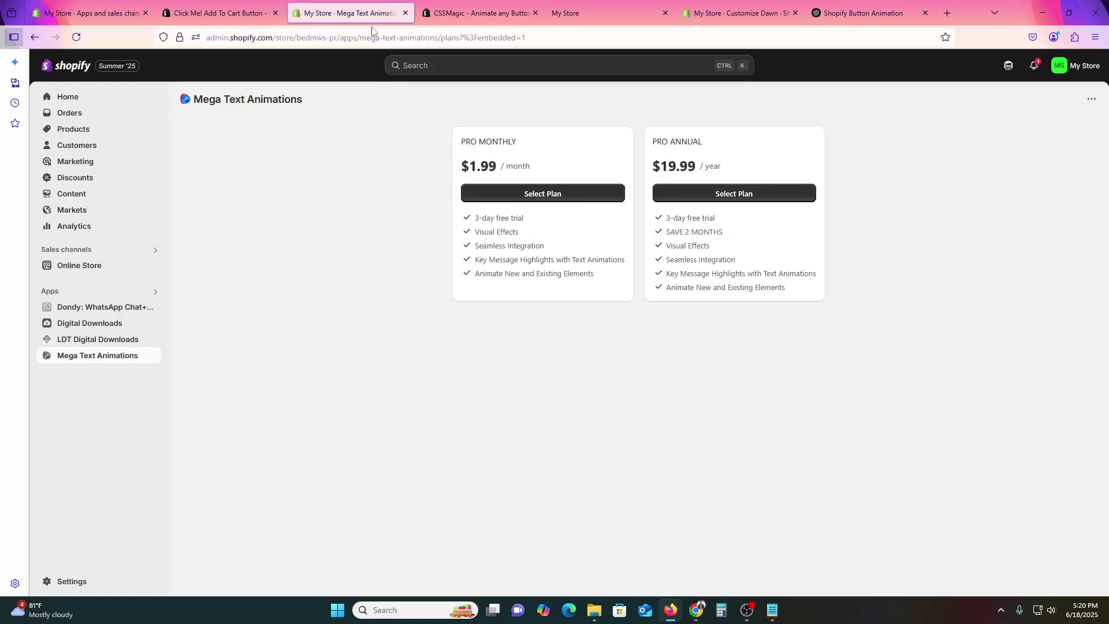